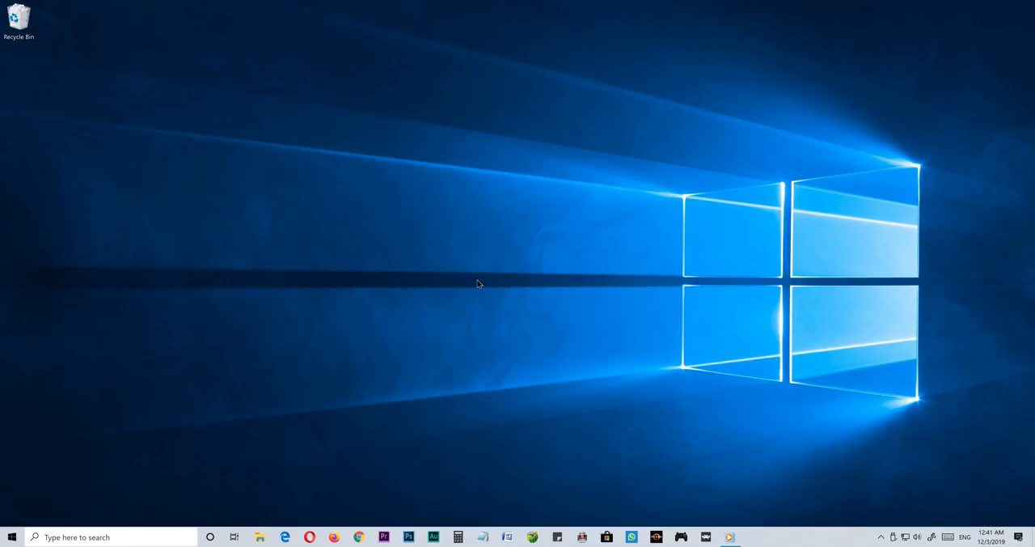
- Open the Storage page of the System category in Windows Settings
key("super+i")
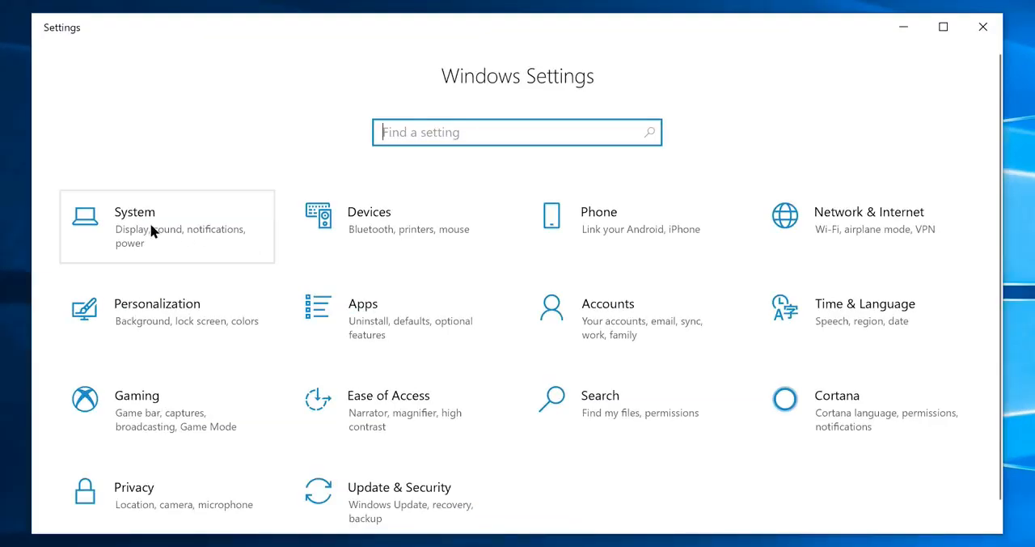
left_click(151, 227)
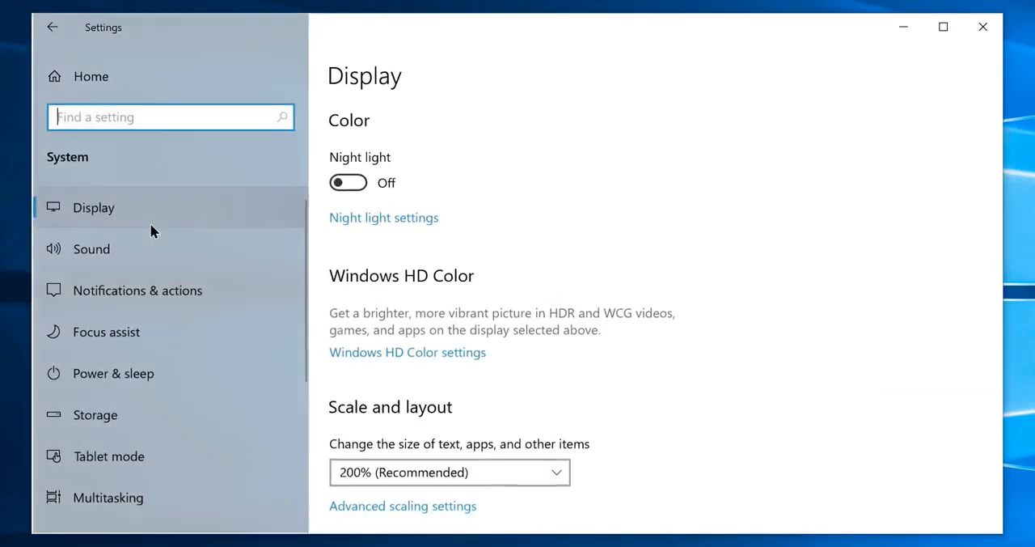
left_click(122, 417)
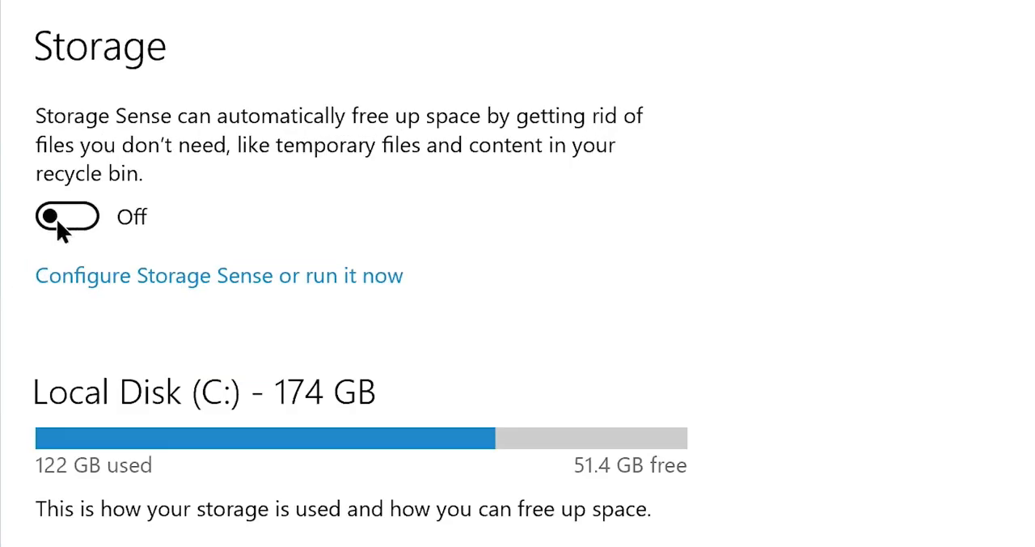
left_click(345, 175)
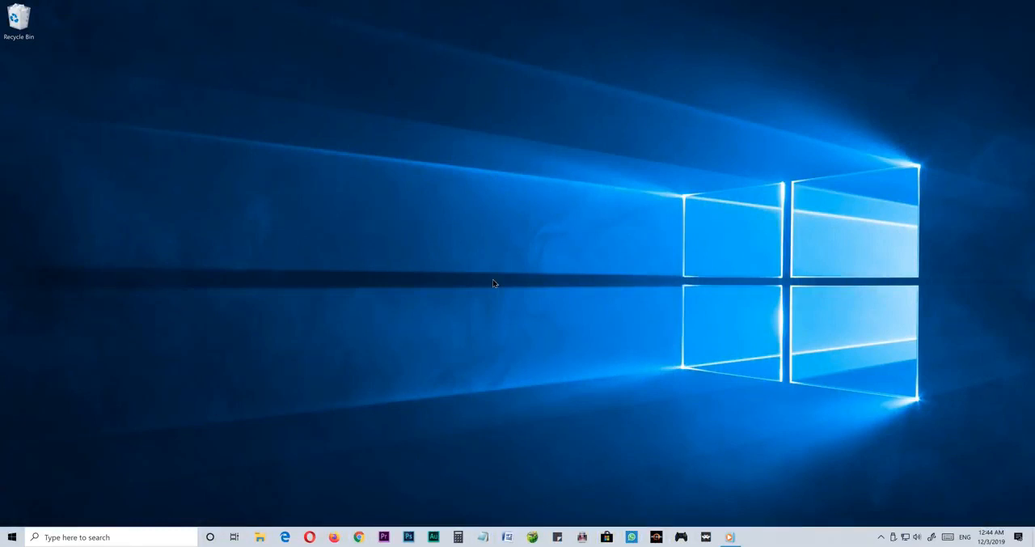
- Open Task Manager and show its list of startup programs
key("ctrl+shift+Escape")
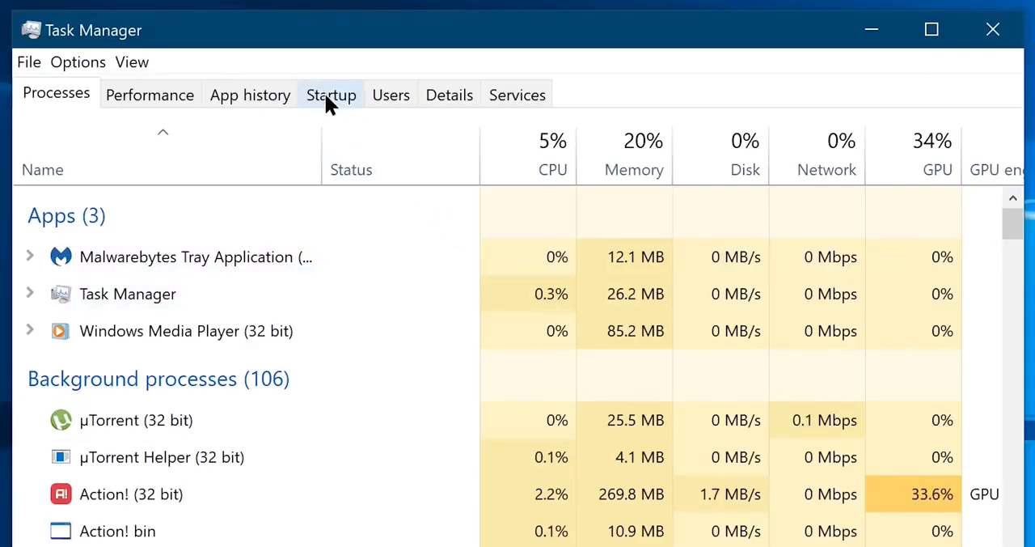
left_click(327, 97)
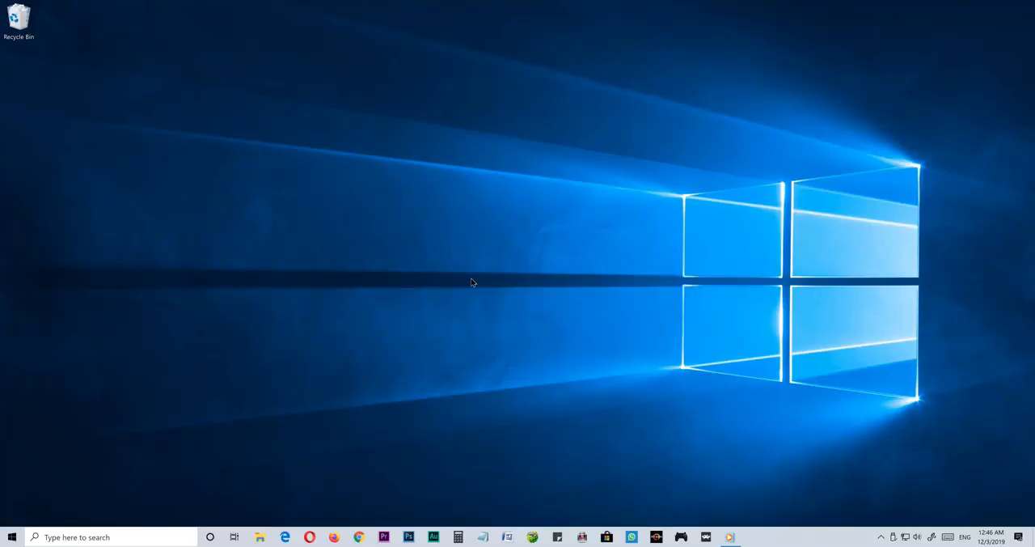
- Open the Startup page of the Apps category in Windows Settings and review the listed apps
key("super+i")
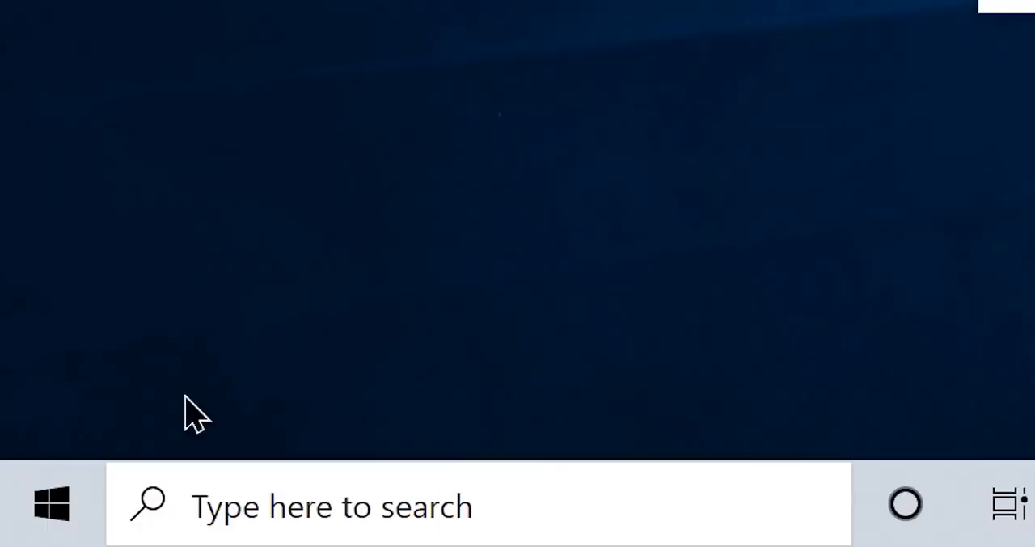
left_click(98, 495)
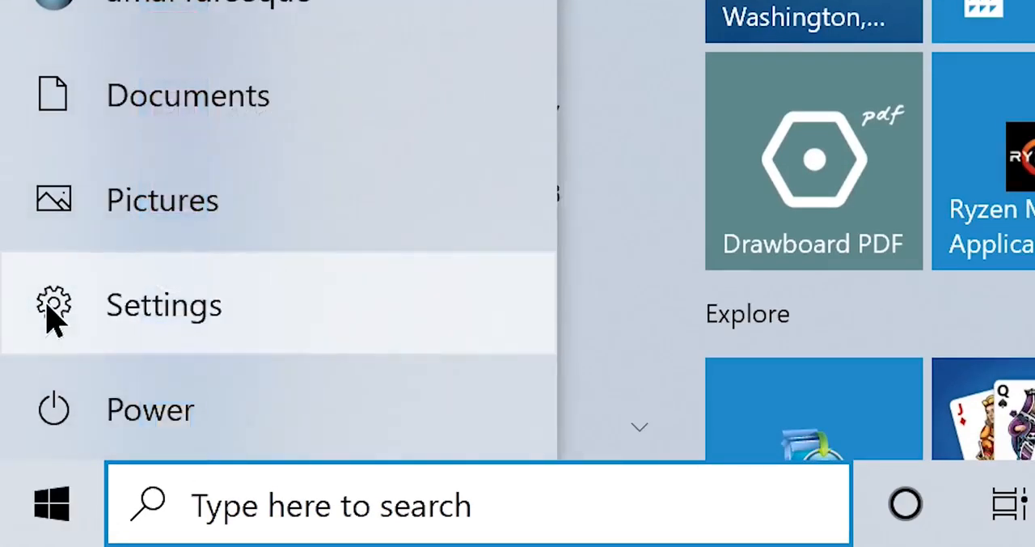
left_click(54, 307)
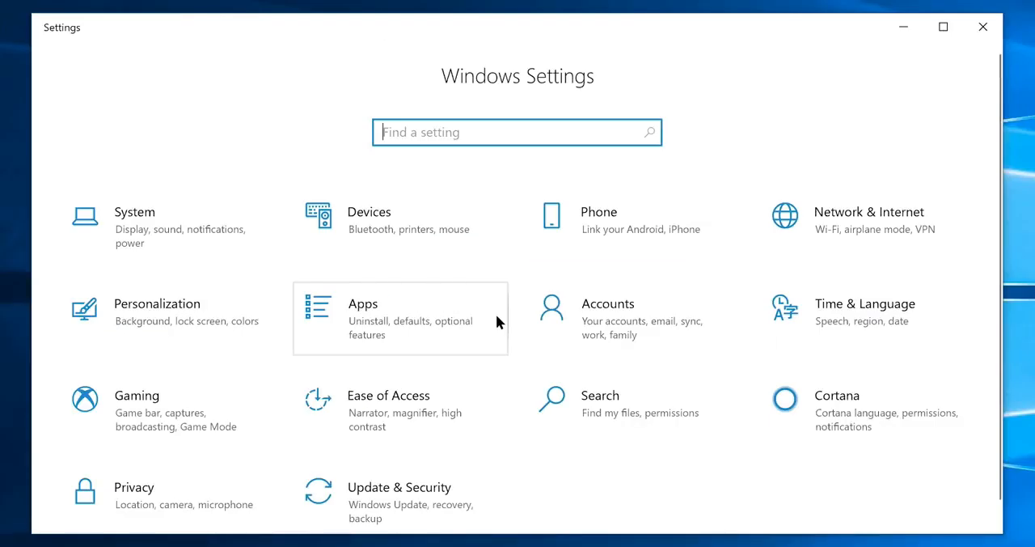
left_click(372, 317)
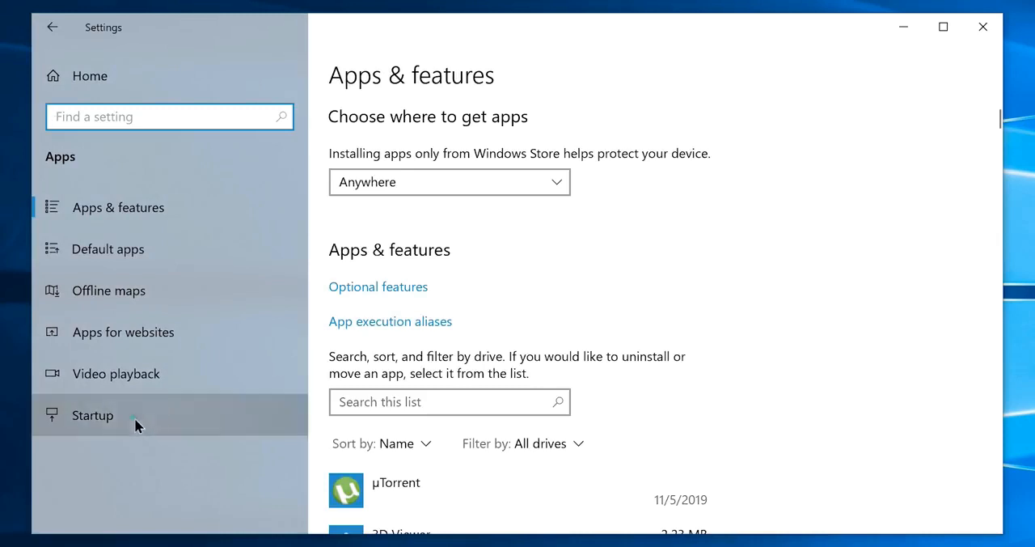
left_click(136, 425)
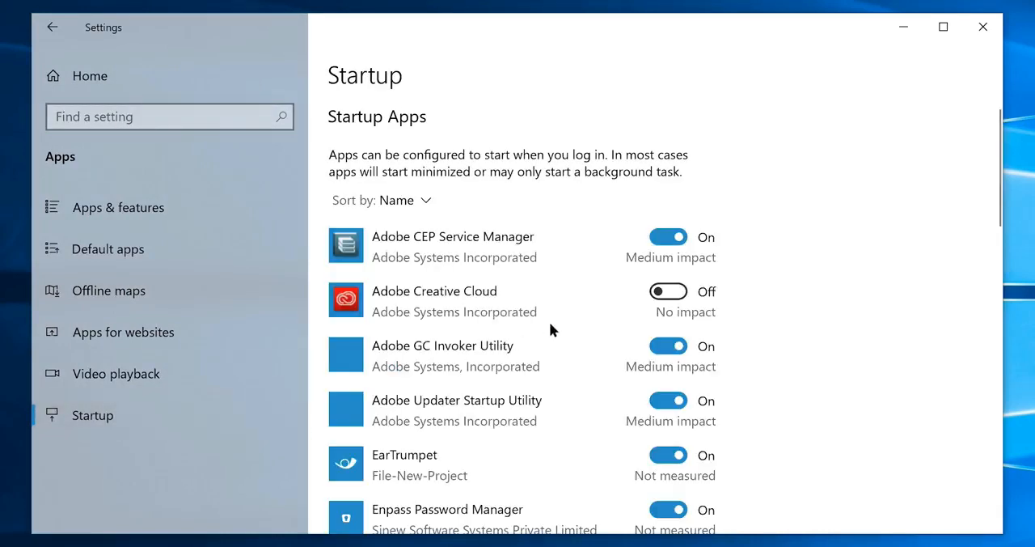
scroll(557, 320, "down", 5)
scroll(558, 322, "down", 12)
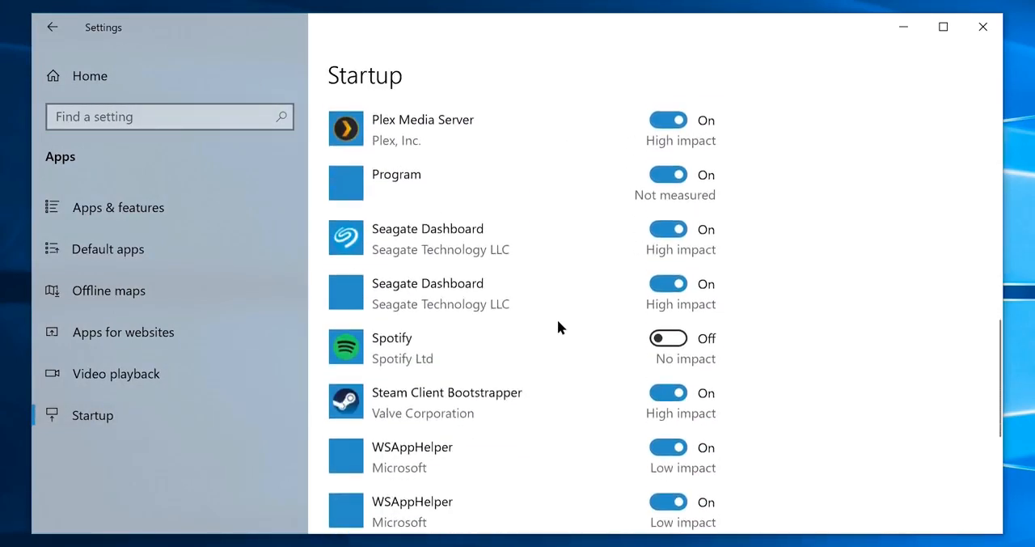
scroll(558, 322, "up", 15)
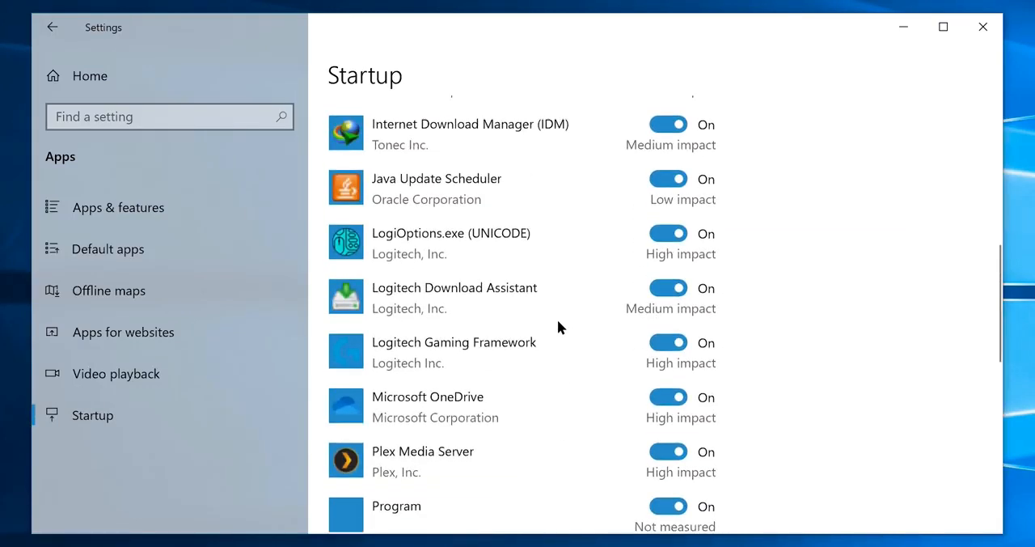
scroll(557, 327, "up", 1)
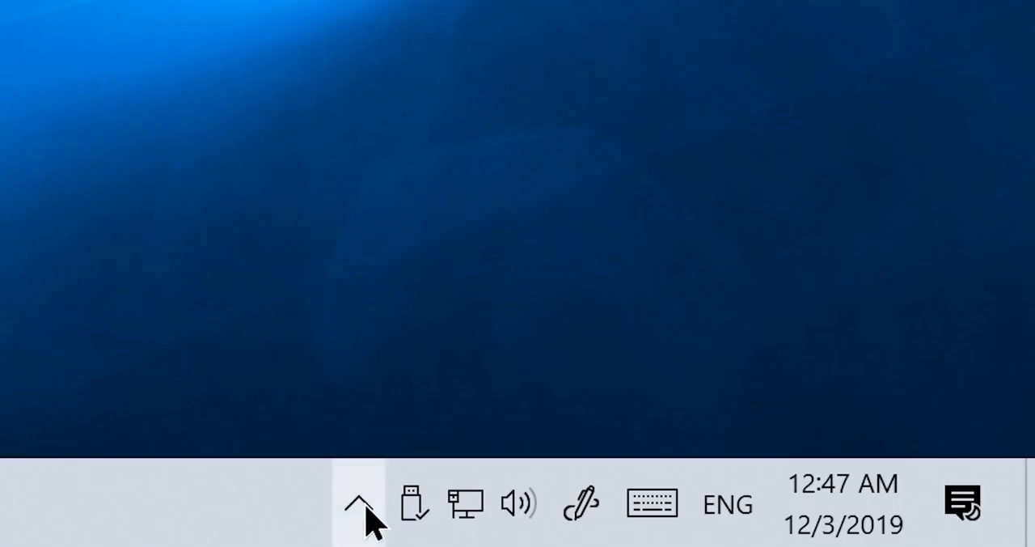
- Show the hidden notification area icons to check which apps are running in the background
left_click(360, 507)
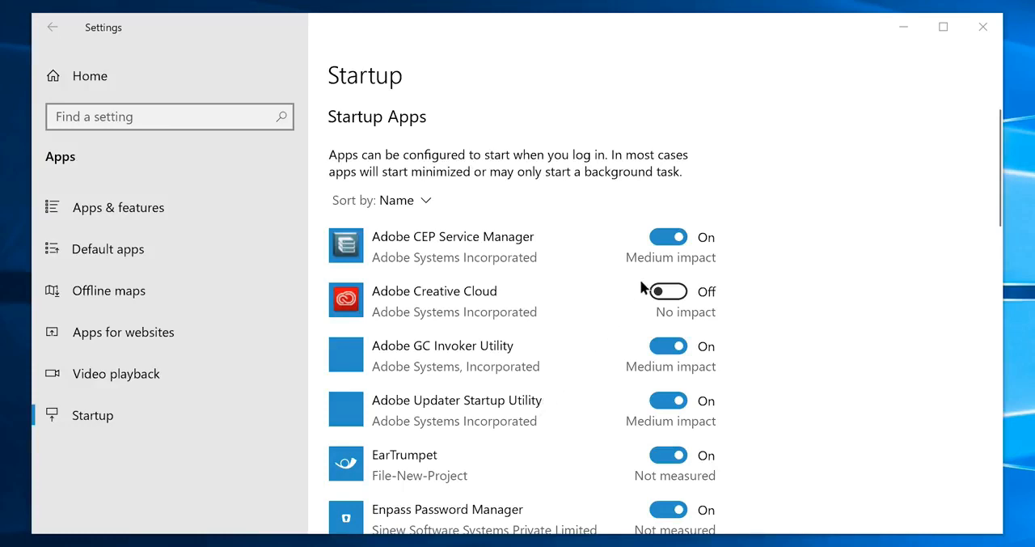
- Turn off startup for Adobe CEP Service Manager, Adobe GC Invoker Utility, Adobe Updater Startup Utility, Enpass Password Manager and EpicGamesLauncher
left_click(671, 240)
left_click(670, 347)
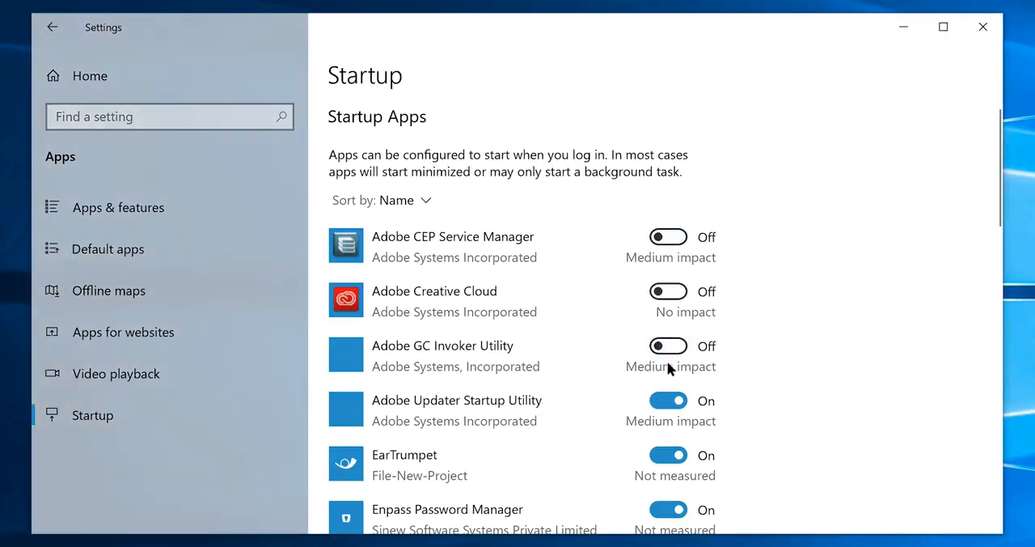
left_click(670, 401)
scroll(671, 388, "down", 2)
left_click(669, 353)
left_click(668, 409)
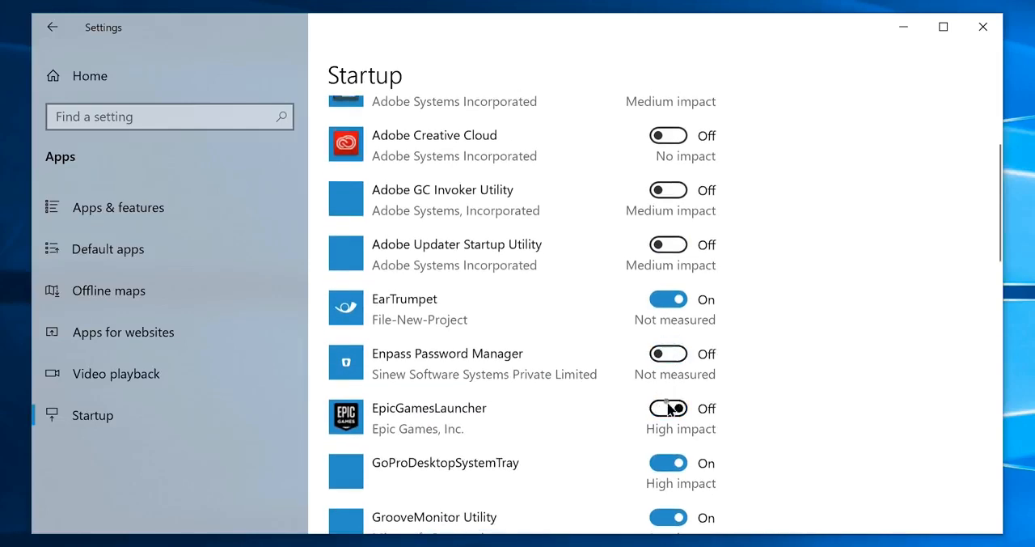
- Turn off startup for GoProDesktopSystemTray, GrooveMonitor Utility and another app further down the startup list
scroll(671, 405, "down", 2)
left_click(662, 307)
left_click(668, 362)
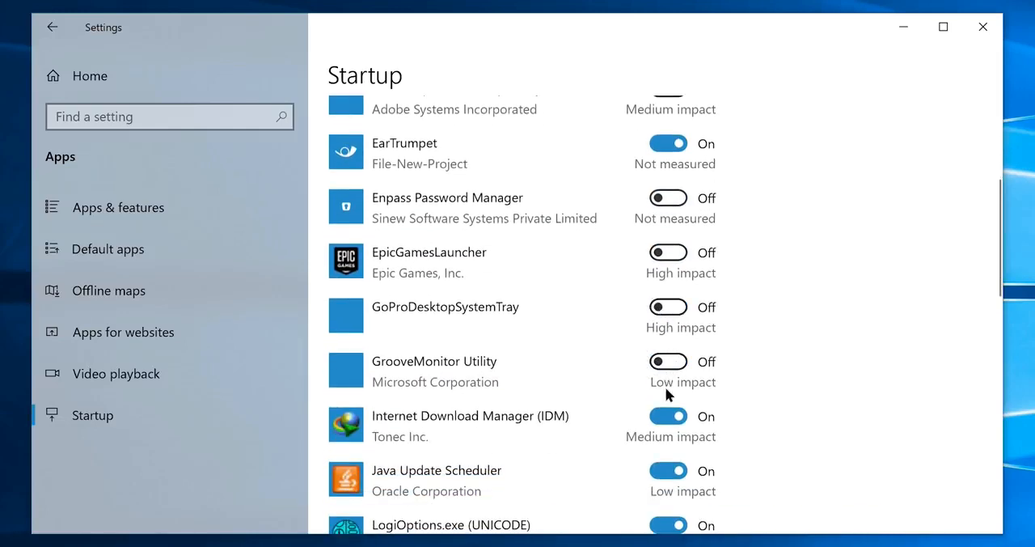
scroll(667, 429, "down", 3)
left_click(668, 239)
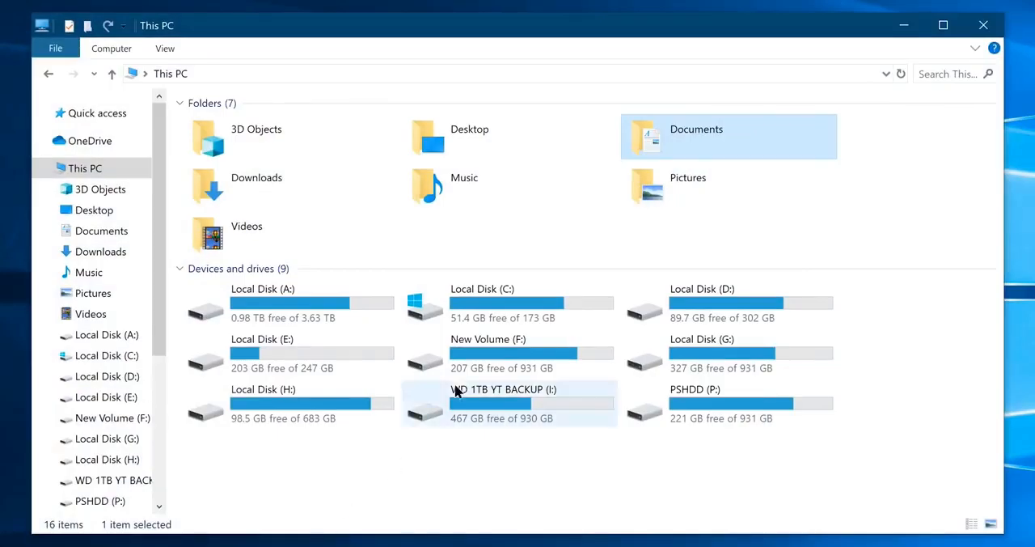
- Select Local Disk (C:) under This PC in File Explorer
left_click(508, 312)
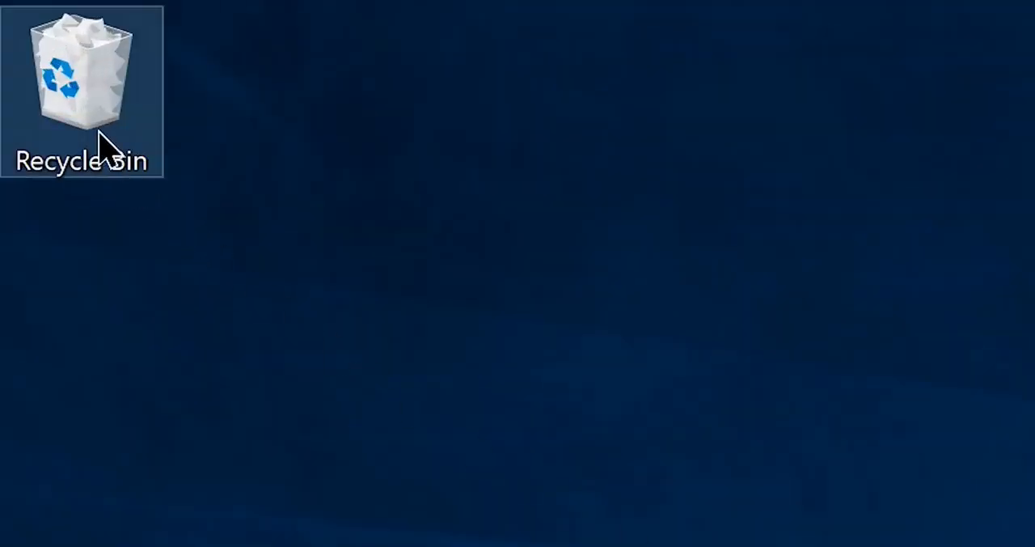
- Set the Recycle Bin's custom maximum size for Local Disk (C:) to 15000 MB and apply it
right_click(100, 135)
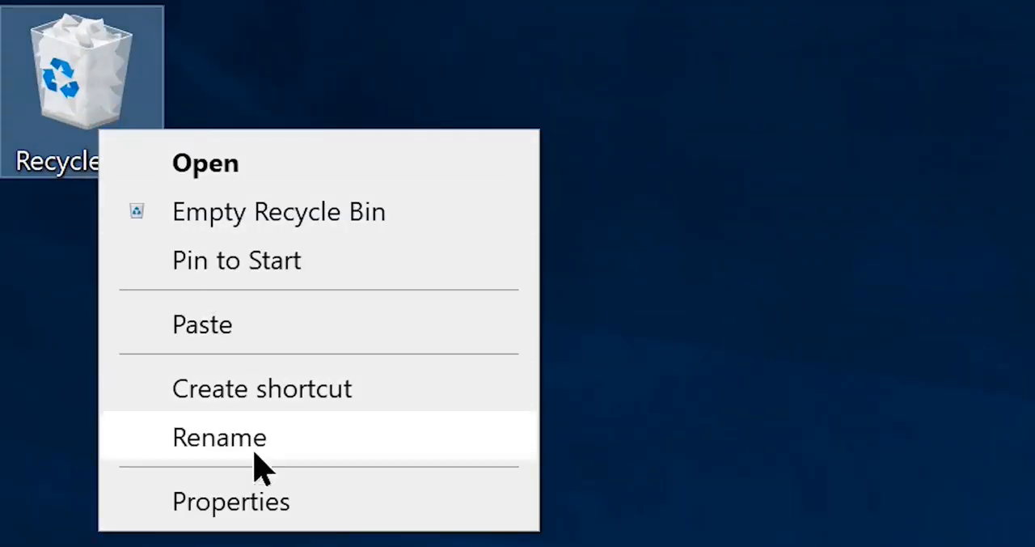
left_click(266, 503)
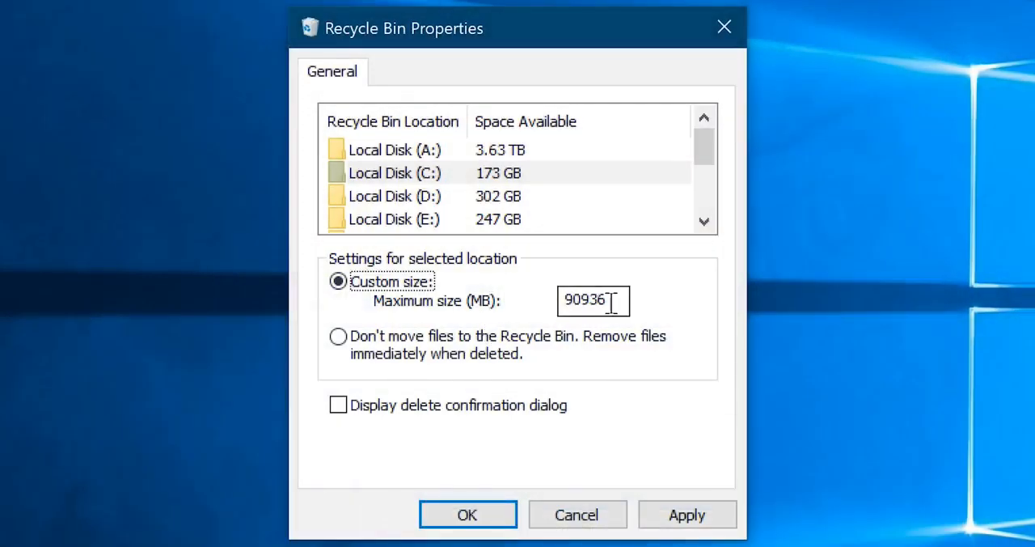
left_click_drag(607, 300, 453, 304)
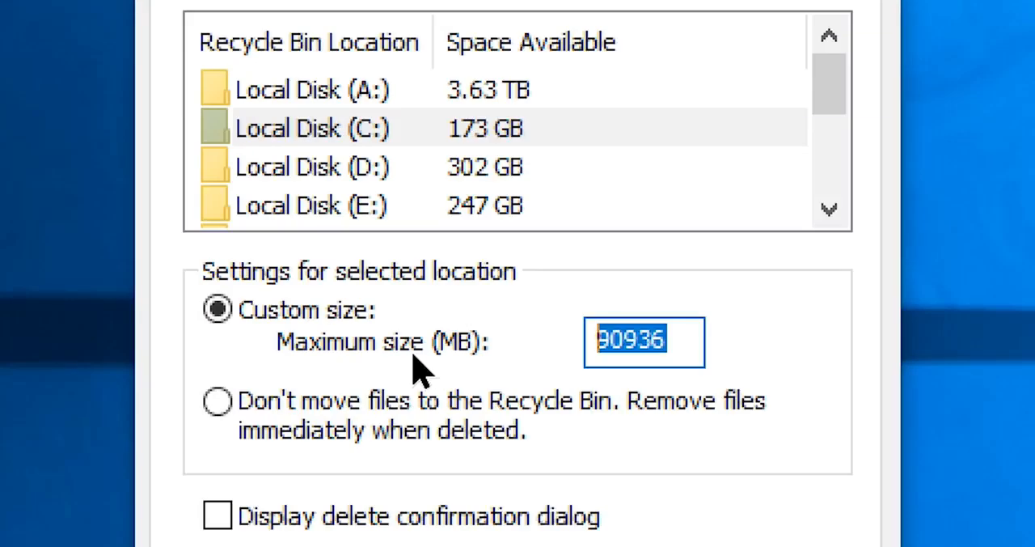
type("10000")
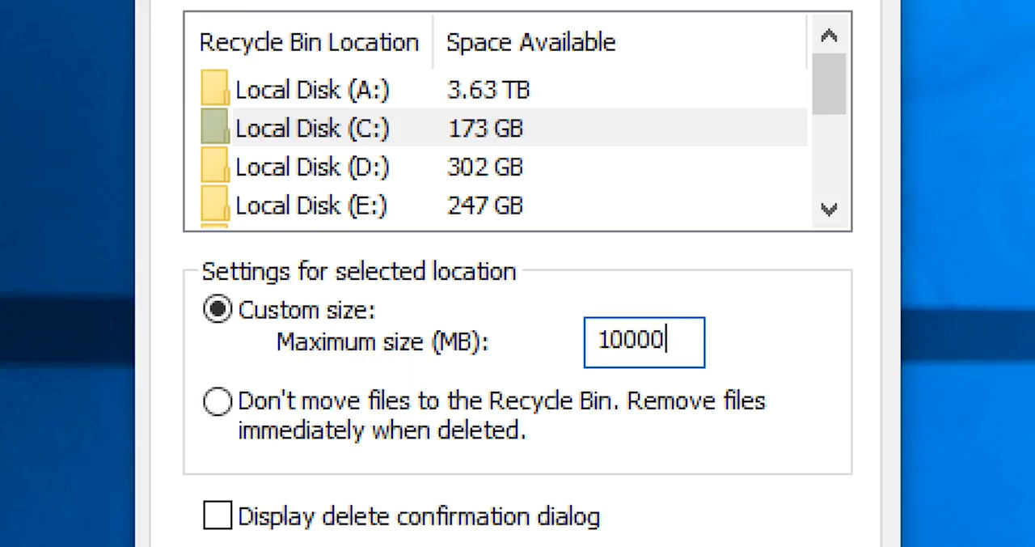
key("BackSpace")
key("BackSpace")
key("BackSpace")
key("BackSpace")
type("5000")
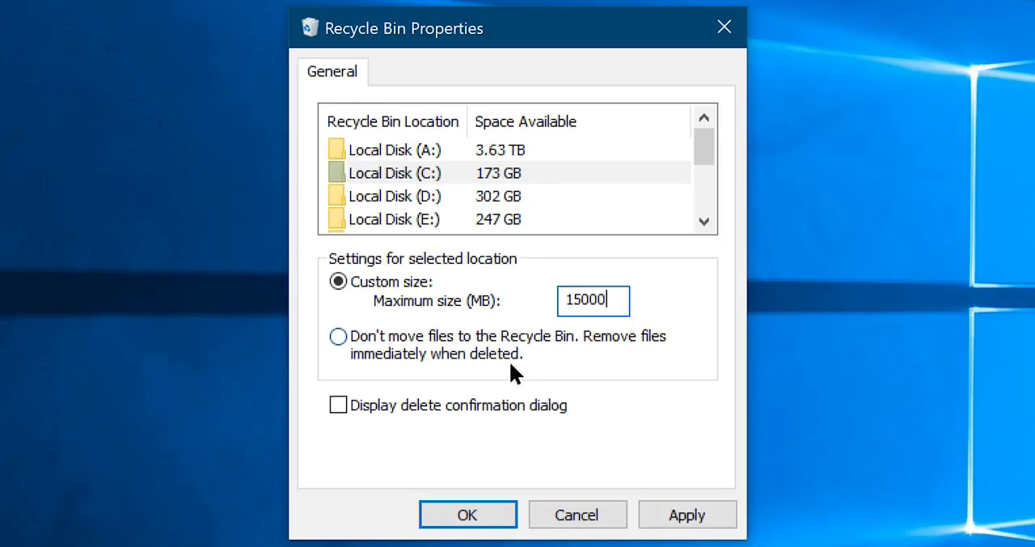
left_click(677, 513)
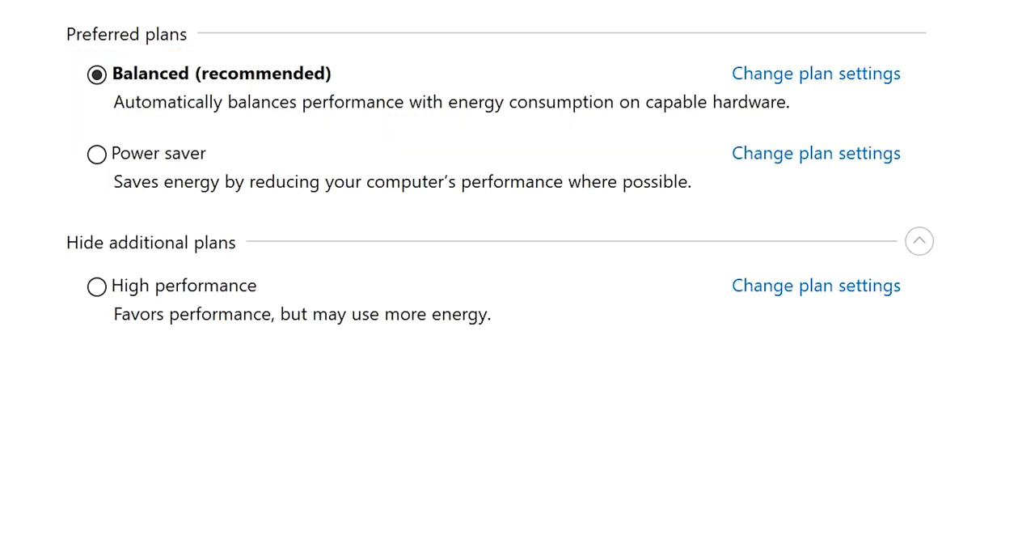
- Activate the High performance power plan, then collapse and expand the additional plans
left_click(157, 297)
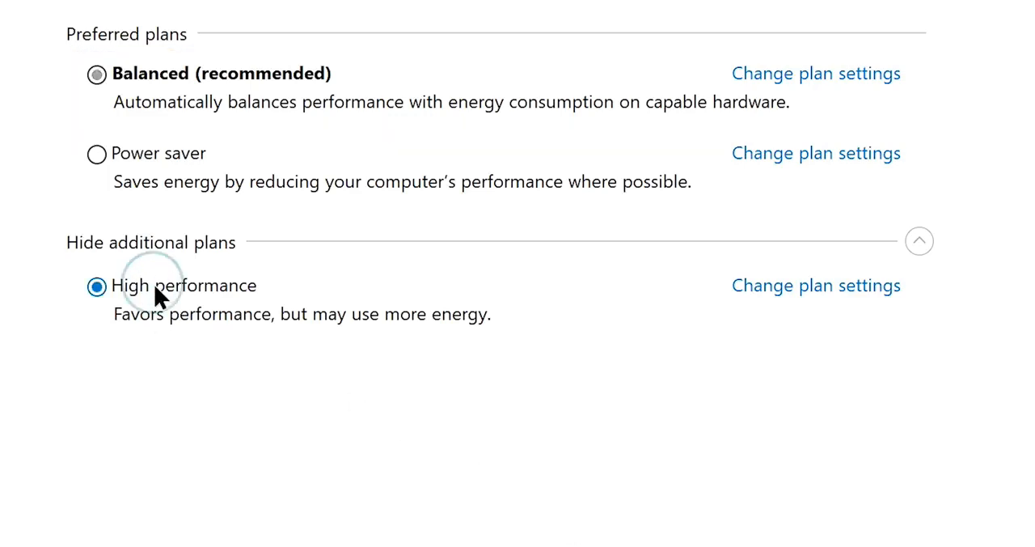
left_click(928, 243)
left_click(929, 243)
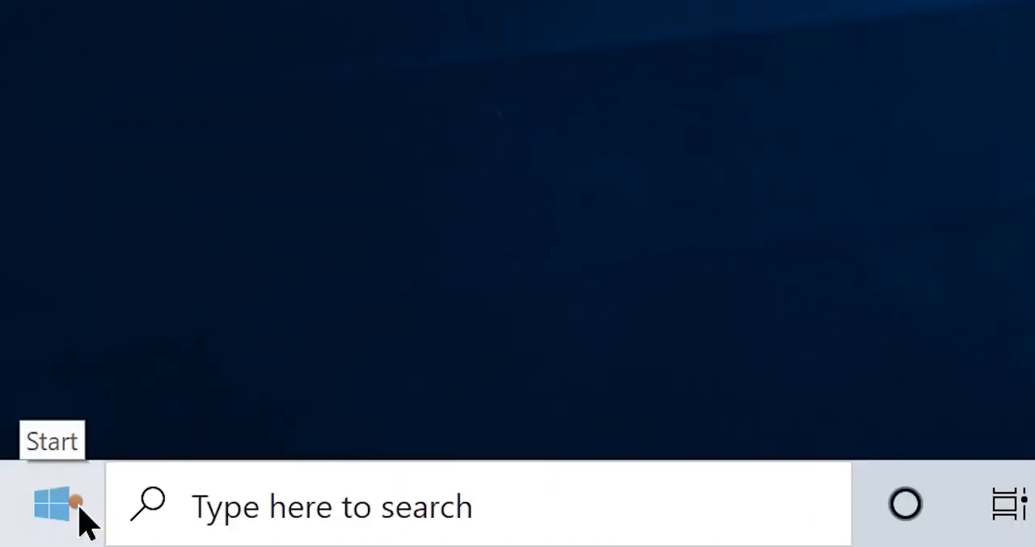
- Run powercfg -duplicatescheme e9a43b02-d5df-ff8d-aa00-03f14749eb61 in Windows PowerShell with administrator rights
right_click(20, 537)
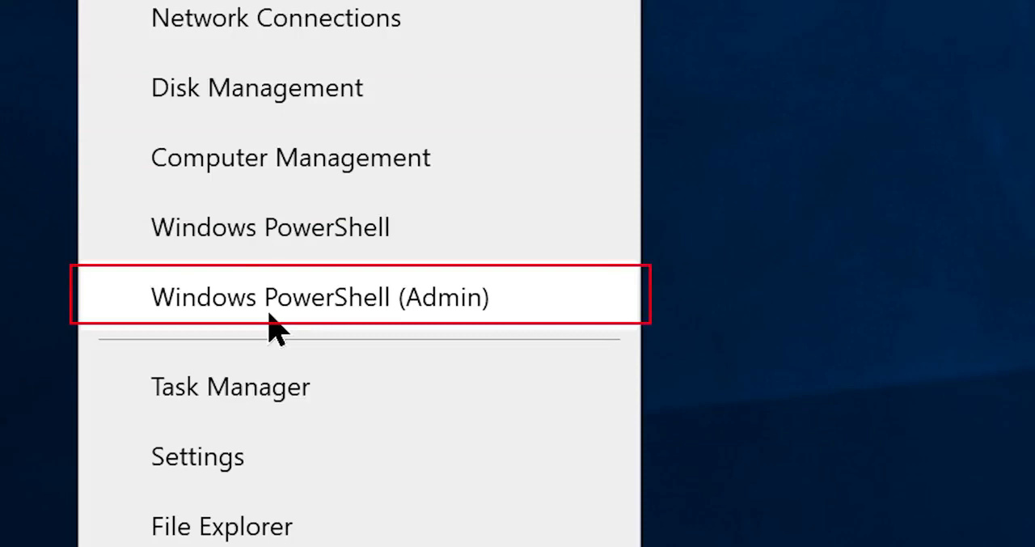
left_click(269, 314)
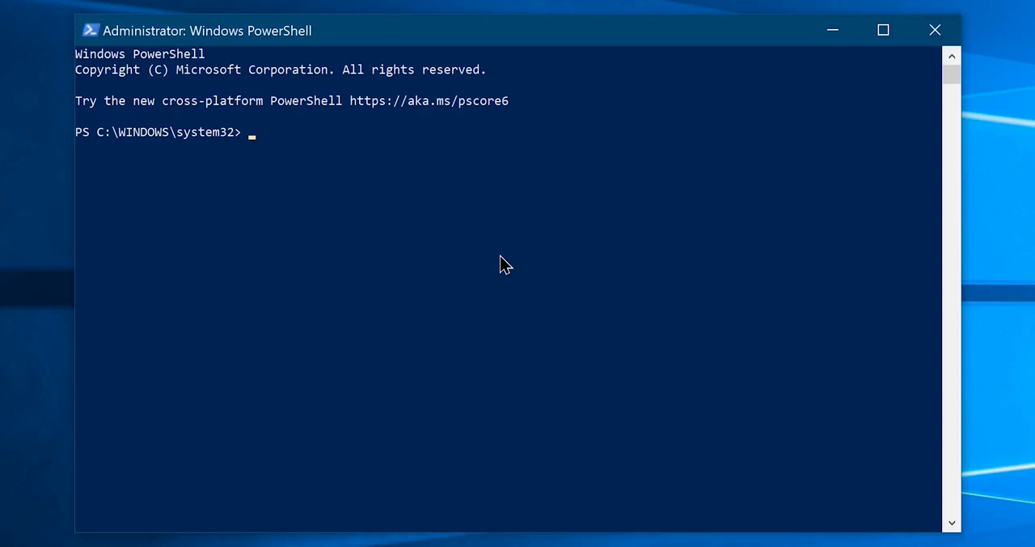
type("power")
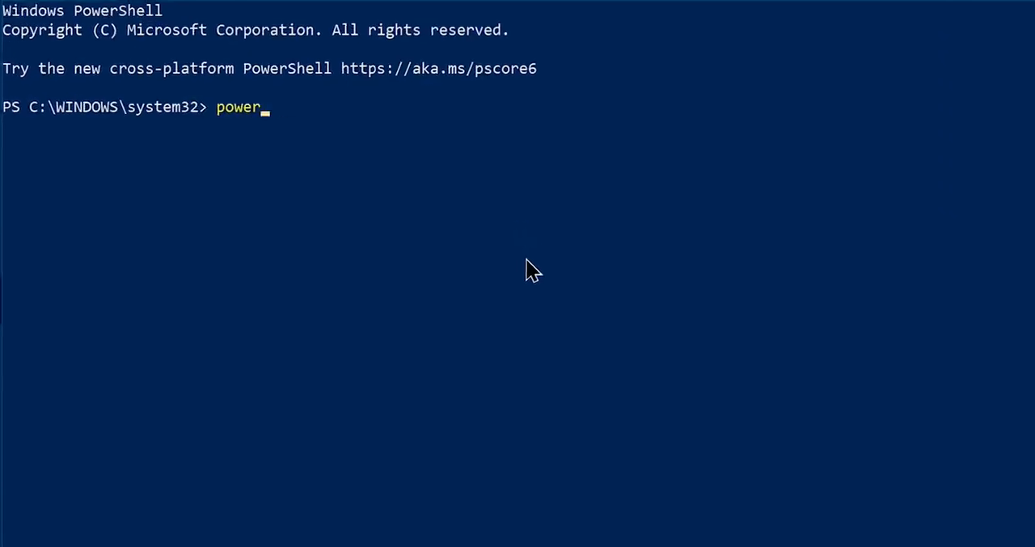
type("cfg -duplicatescheme e9a43b02-d5df-ff8d-aa00-03")
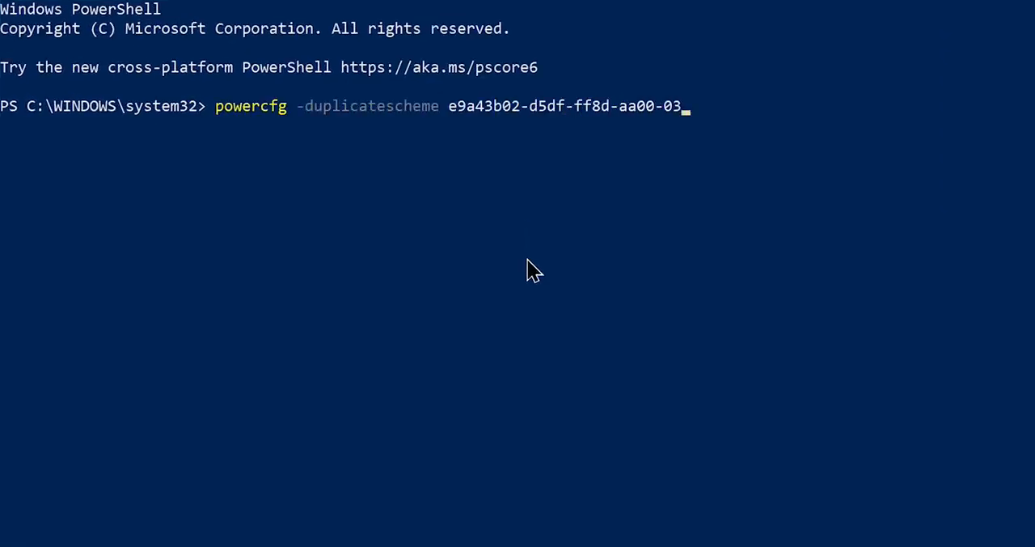
type("f14749eb61")
key("Return")
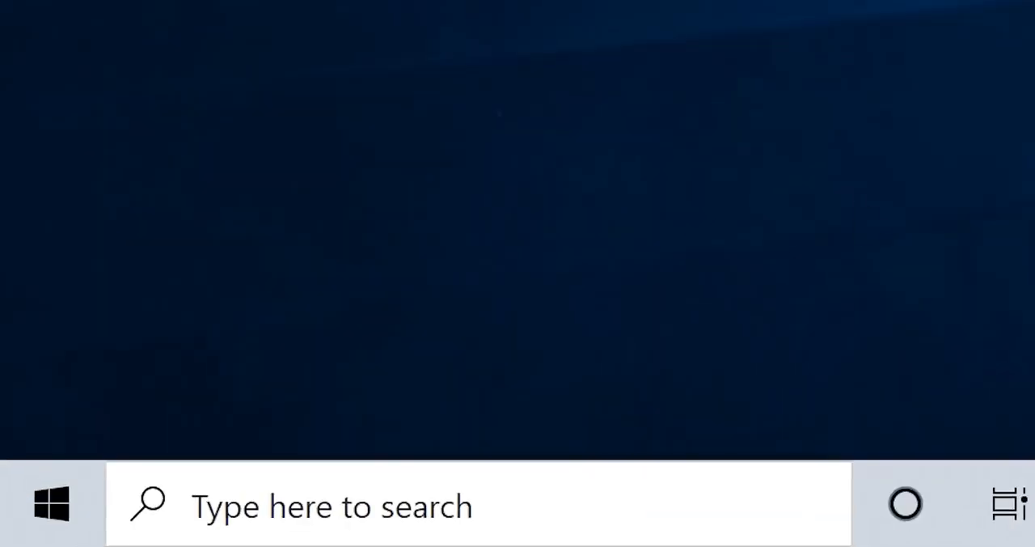
- Search Windows for "Choose a power plan" and open the power plan selection
left_click(81, 537)
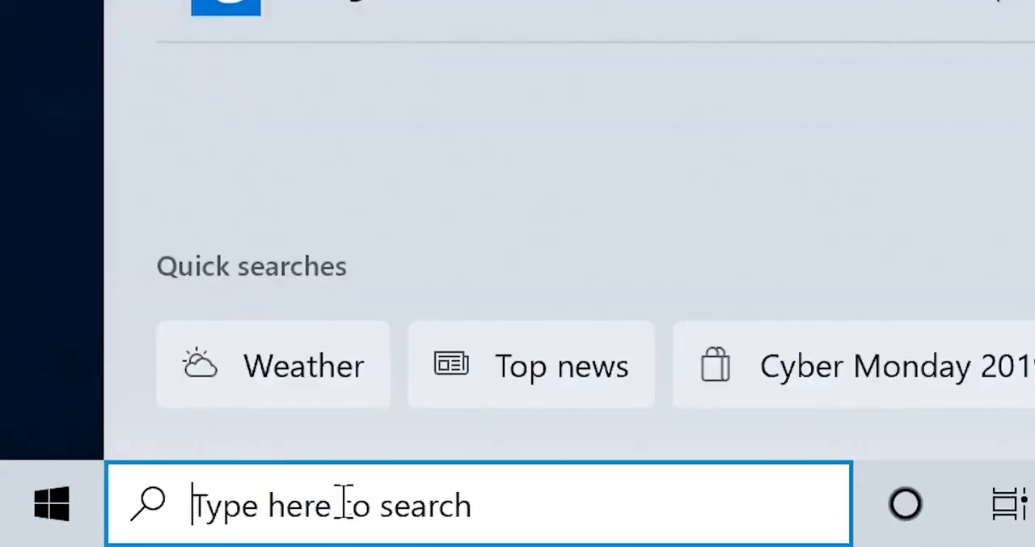
type("Choose a power plan")
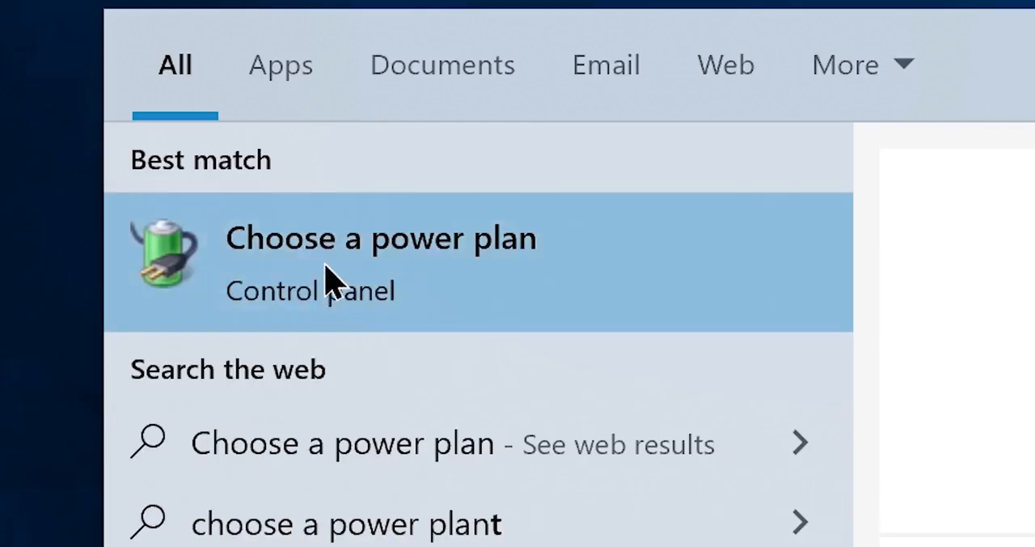
left_click(331, 282)
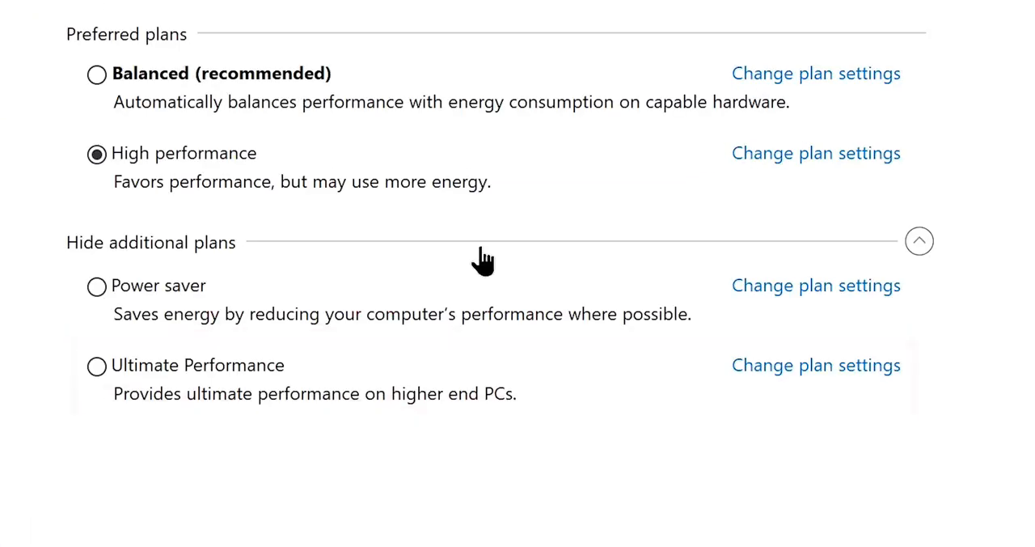
- Activate the Ultimate Performance power plan and open its advanced power settings
left_click(99, 368)
left_click(782, 370)
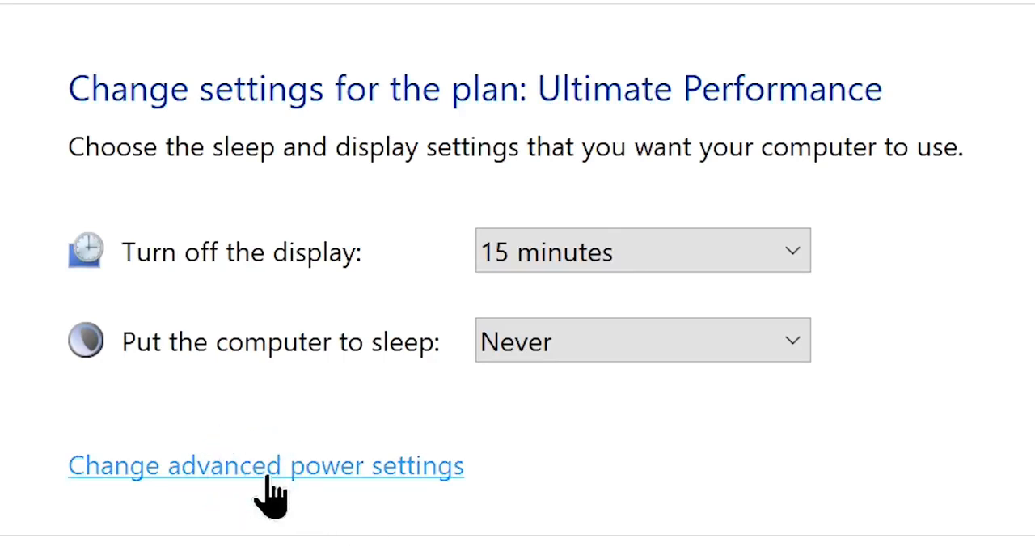
left_click(271, 476)
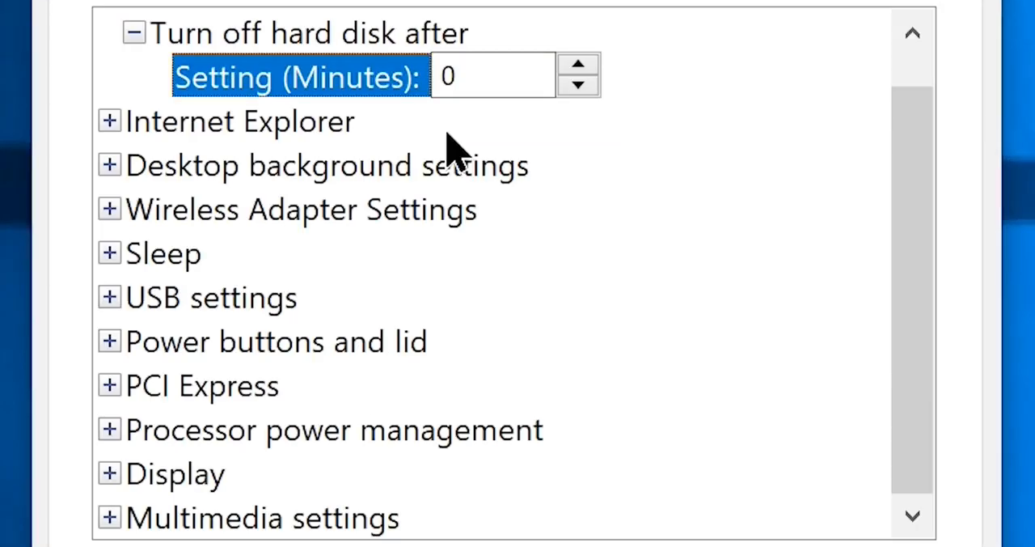
- Under Processor power management, set the plan's minimum processor state to 100%
left_click(110, 431)
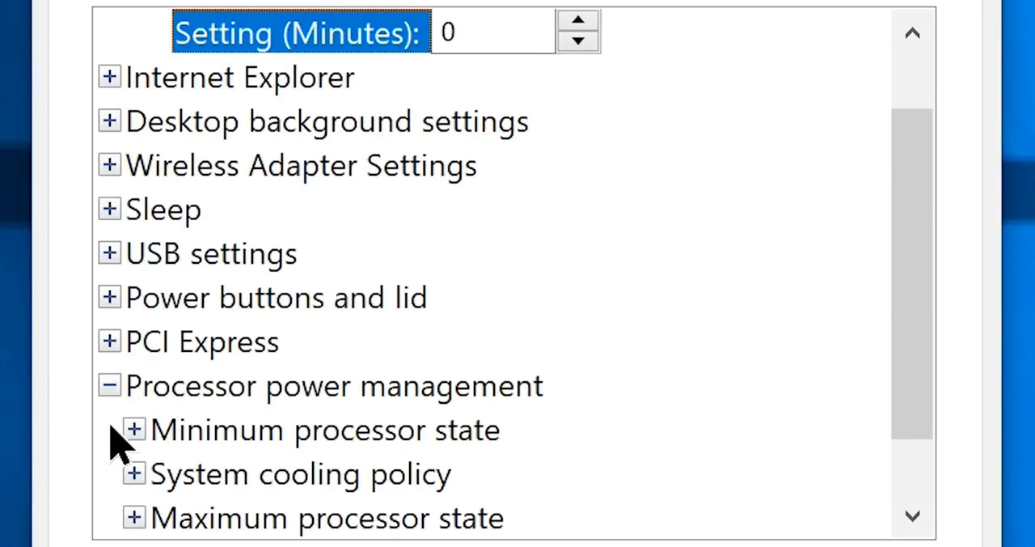
left_click(134, 429)
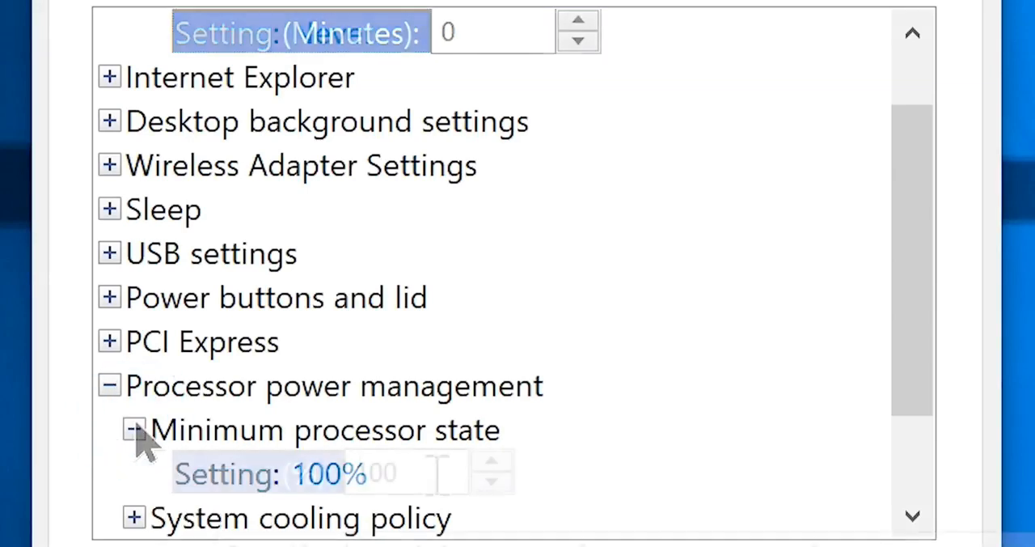
left_click(483, 483)
left_click(483, 483)
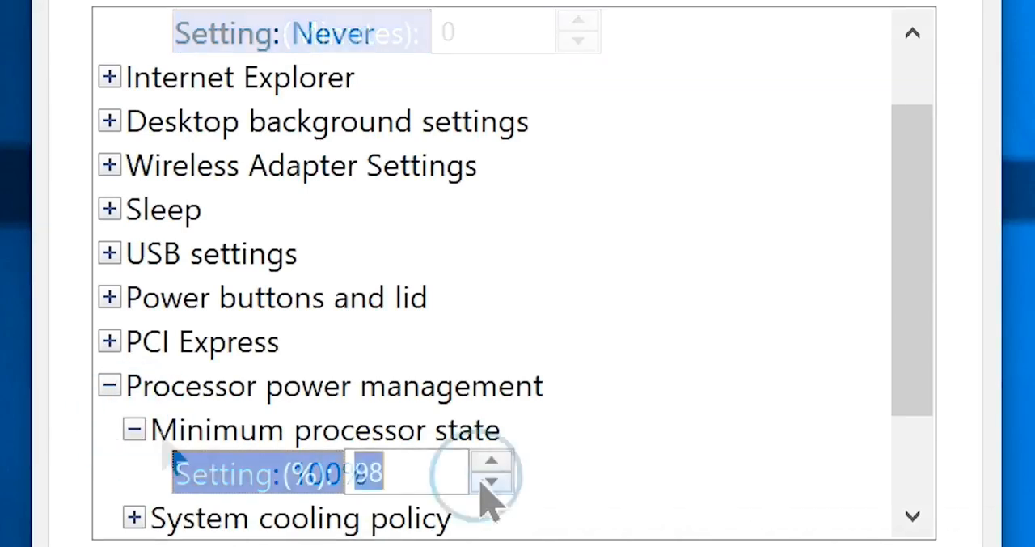
left_click(489, 483)
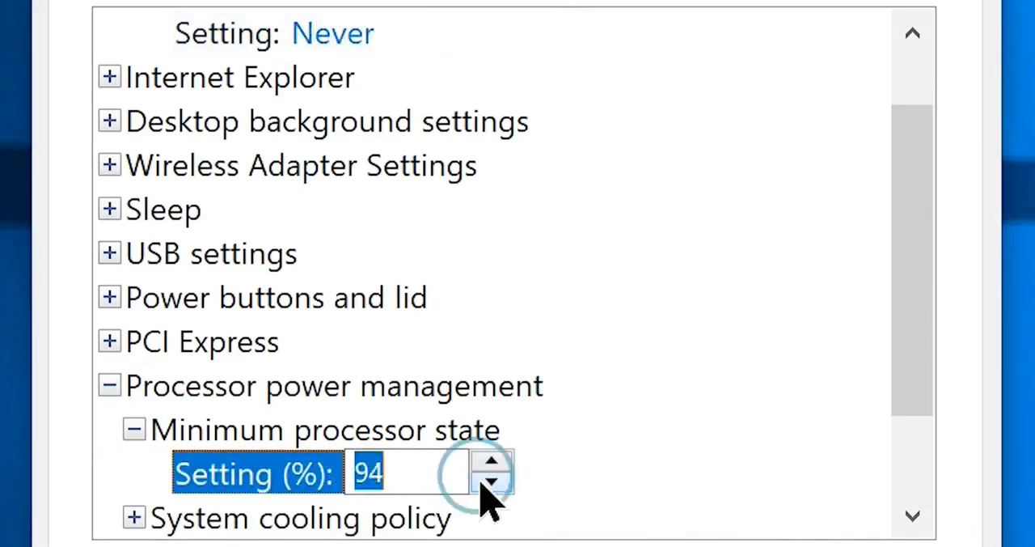
left_click(491, 481)
left_click(491, 461)
left_click(491, 461)
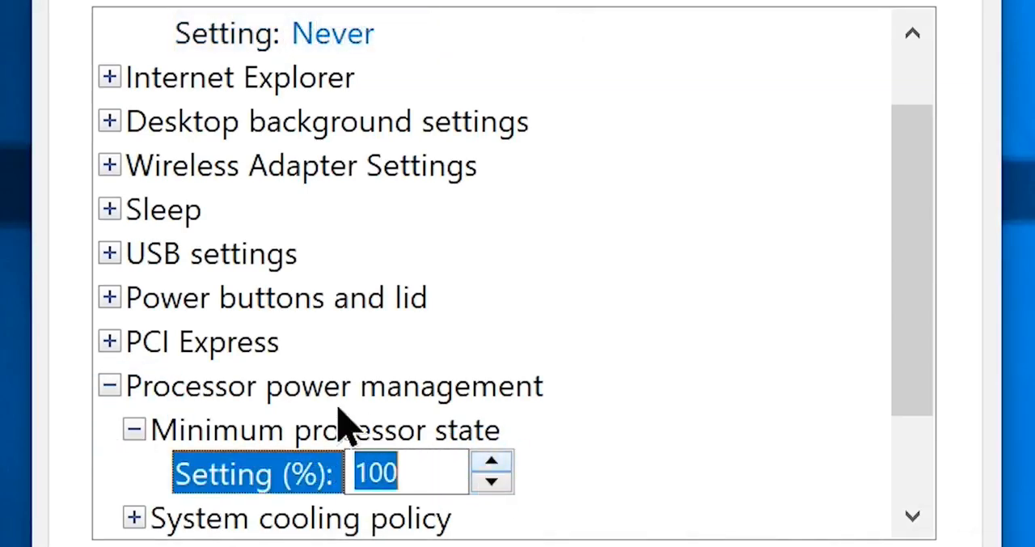
- Expand the Power buttons and lid settings and look through the remaining advanced power options
left_click(114, 298)
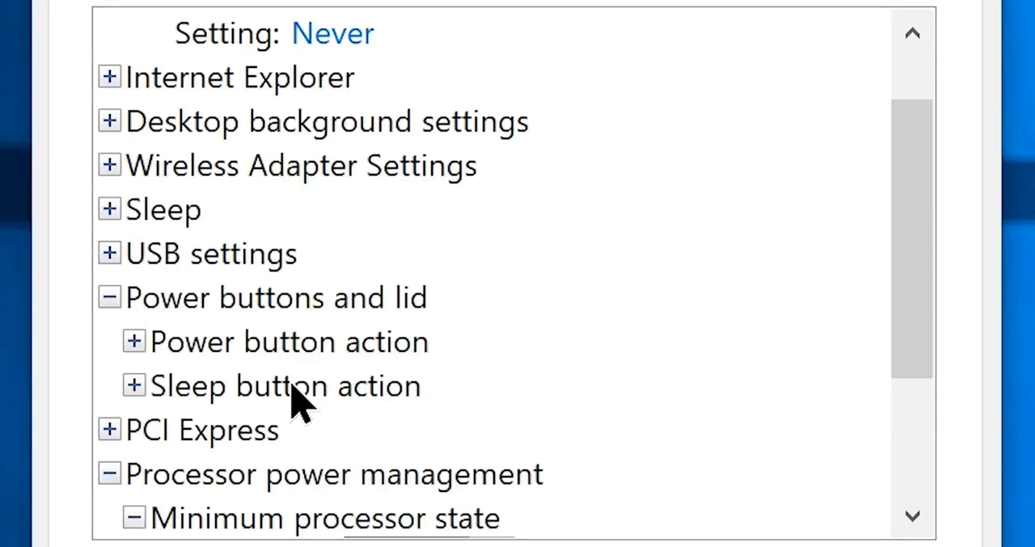
scroll(292, 384, "down", 2)
scroll(290, 383, "up", 3)
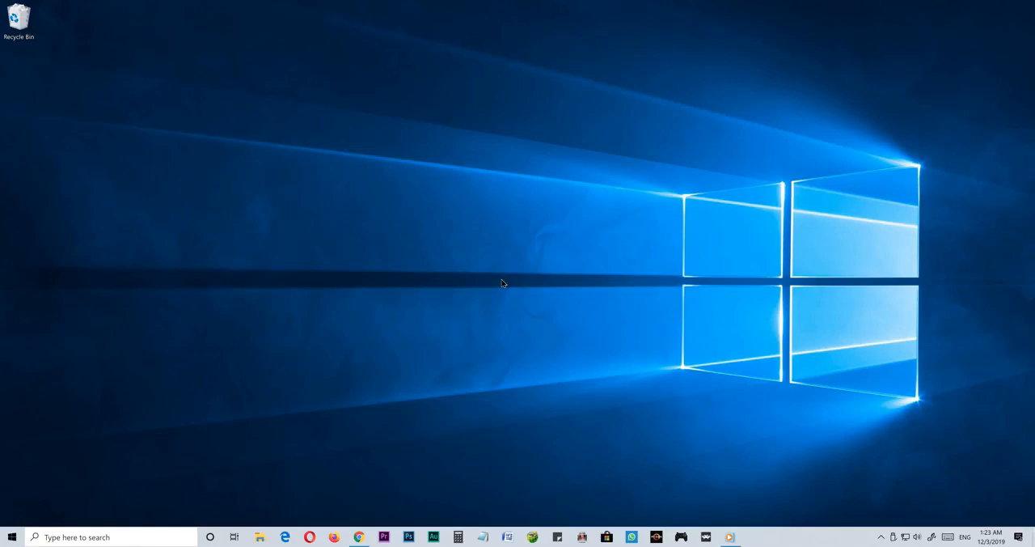
- Uninstall Tubecast for YouTube from Apps & features in Windows Settings and confirm the removal
key("super+i")
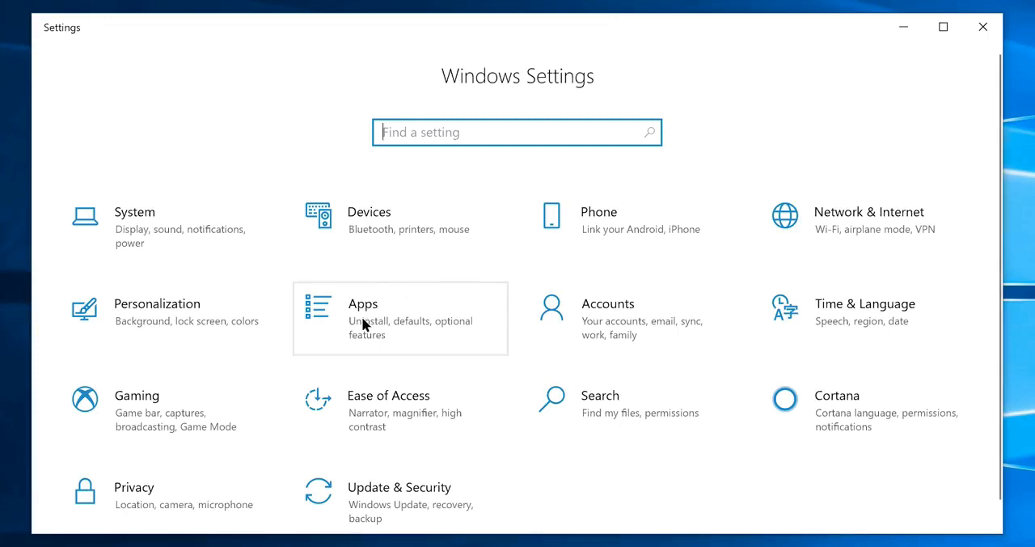
left_click(420, 298)
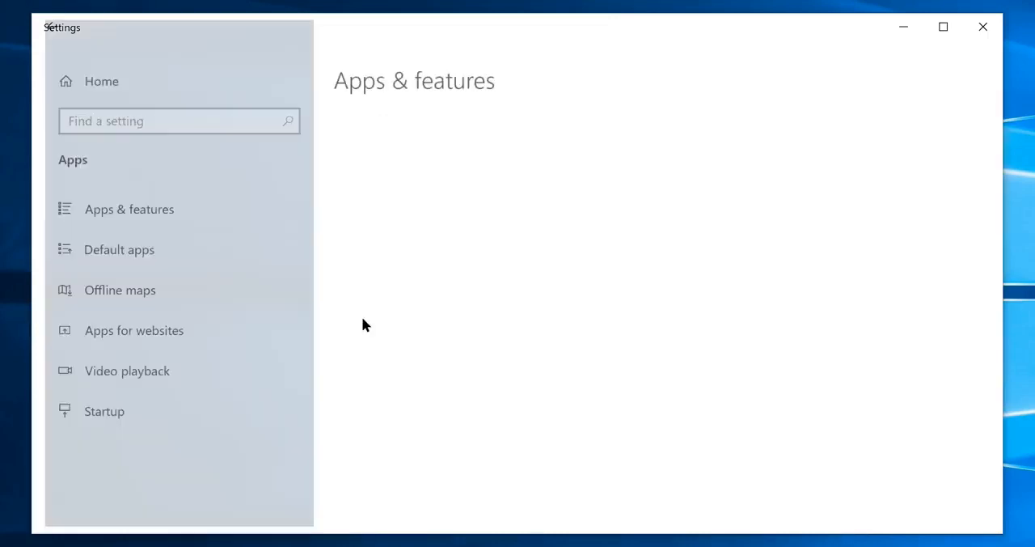
left_click(110, 214)
scroll(656, 294, "down", 5)
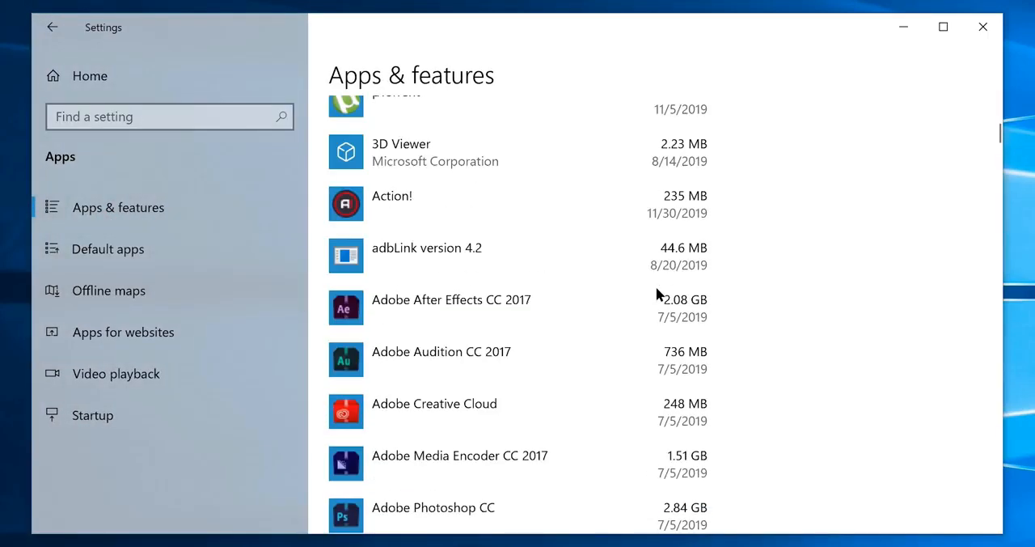
scroll(656, 293, "down", 15)
left_click(629, 252)
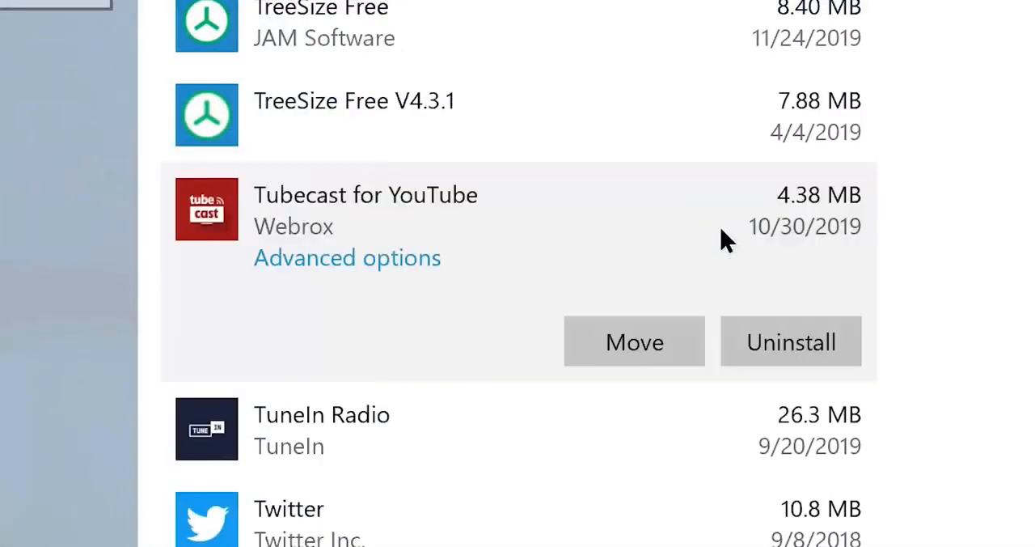
left_click(777, 343)
left_click(879, 268)
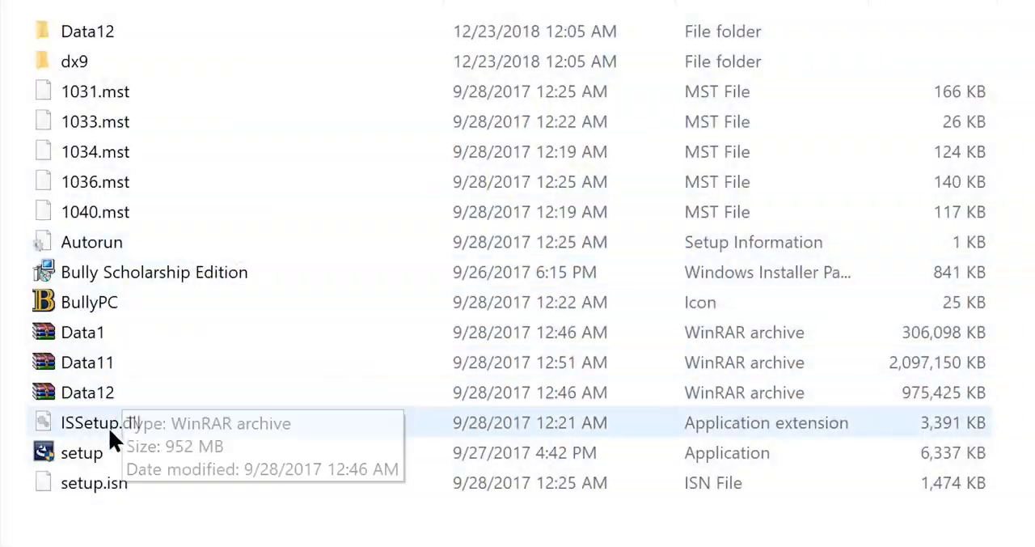
- Run the setup application from the Bully Scholarship Edition installer folder and allow it to make changes to the device
double_click(101, 452)
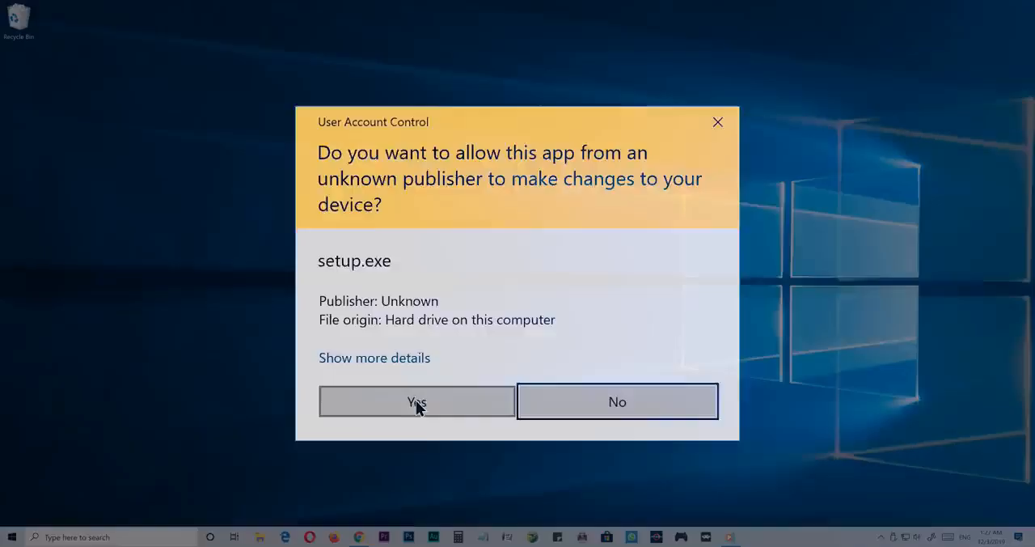
left_click(368, 467)
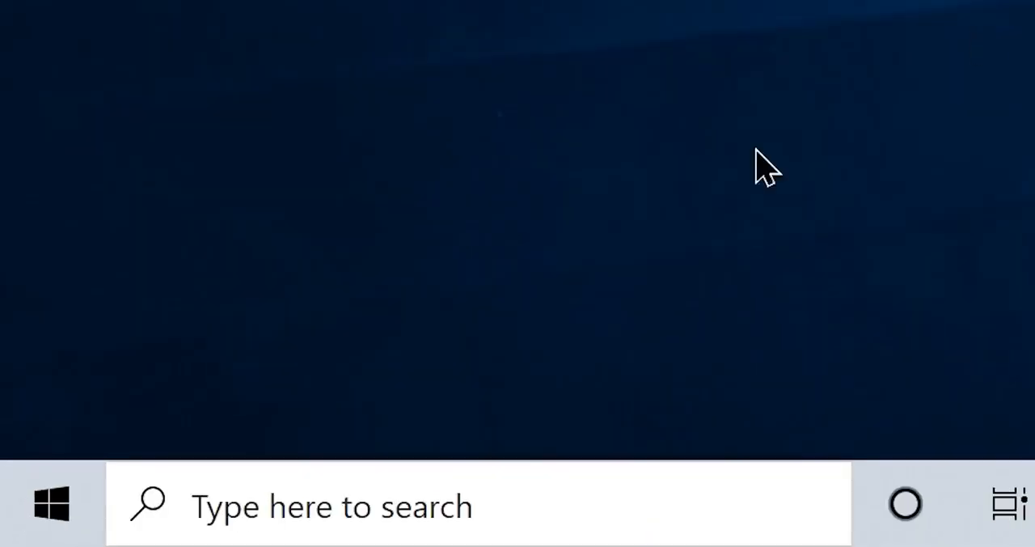
- Search Windows for "User Account Control", set its notification level to Never notify and allow the change
left_click(69, 542)
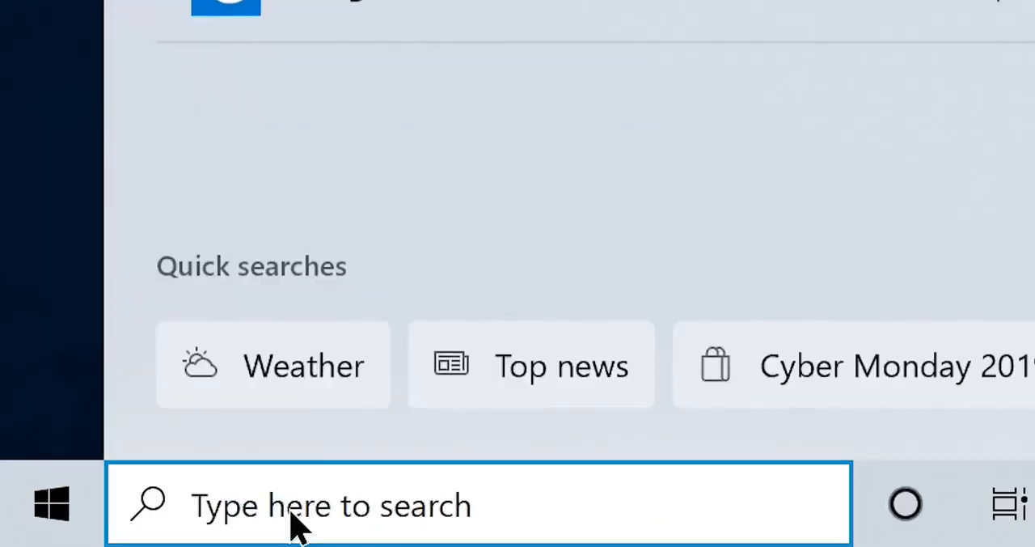
type("User Account Control")
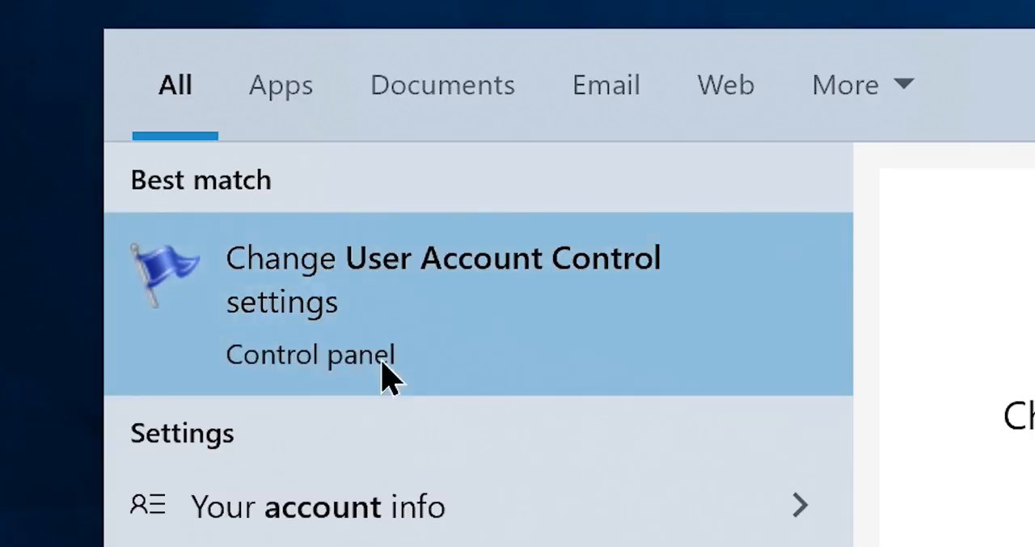
left_click(389, 376)
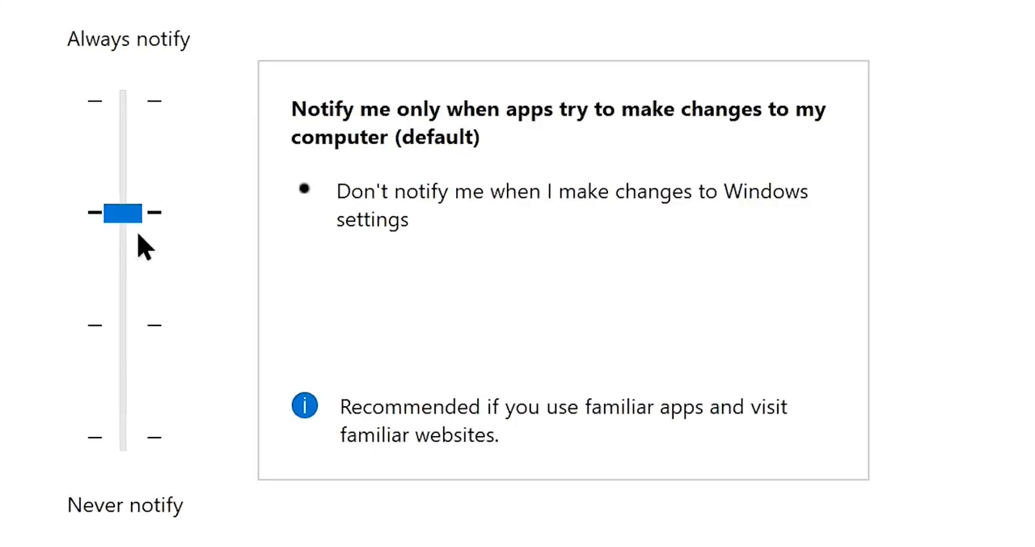
left_click_drag(122, 217, 118, 521)
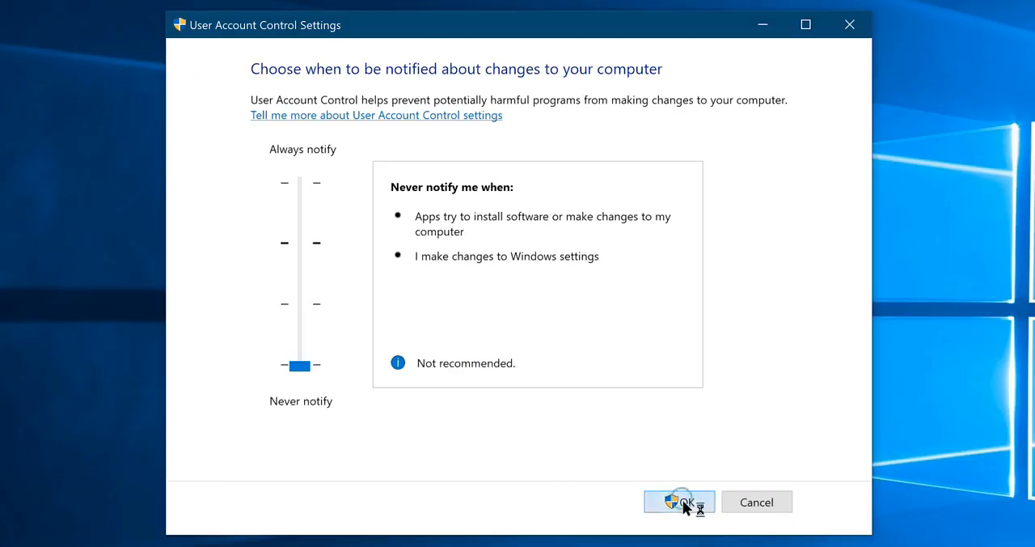
left_click(679, 502)
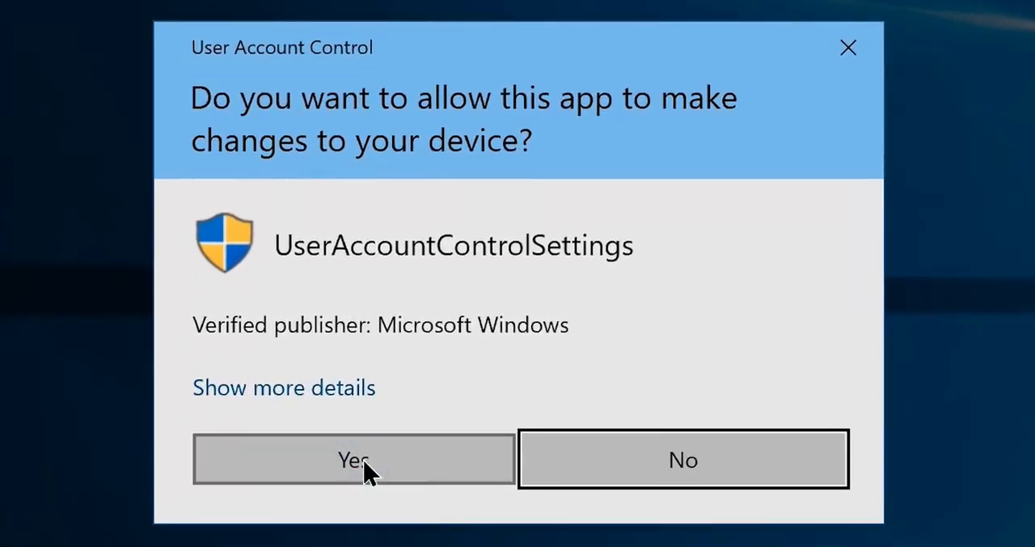
left_click(363, 462)
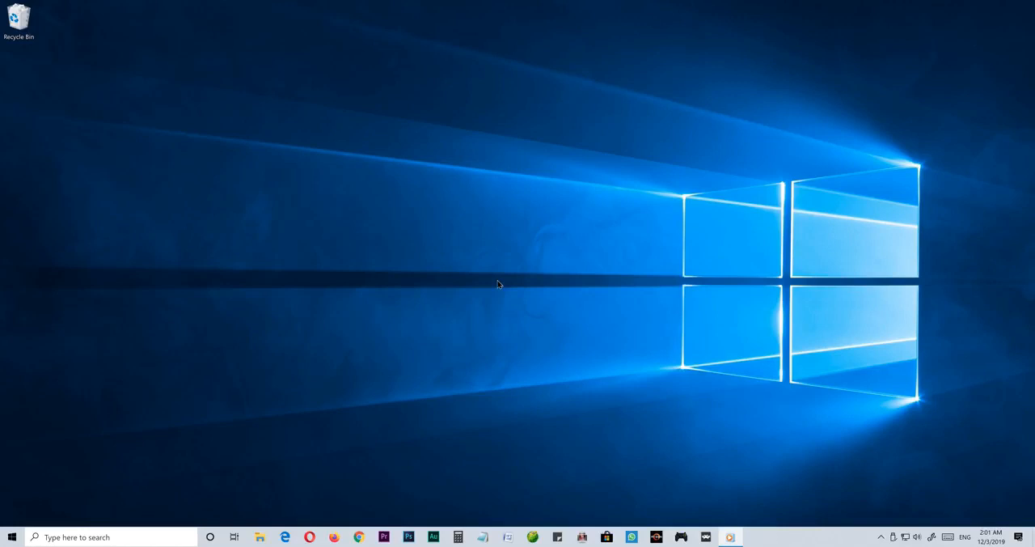
- Open Windows Update under Update & Security in Windows Settings and check for updates
key("super+i")
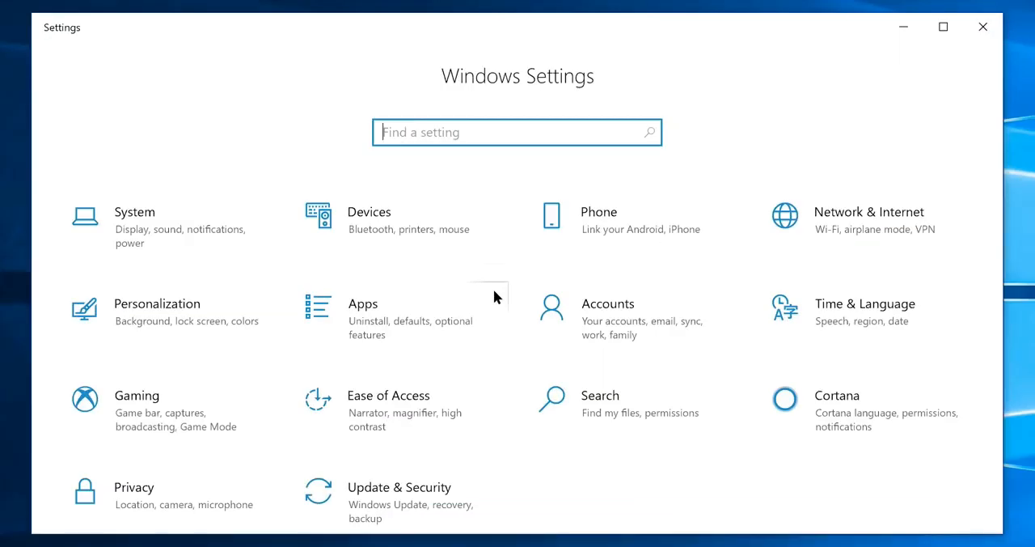
left_click(380, 505)
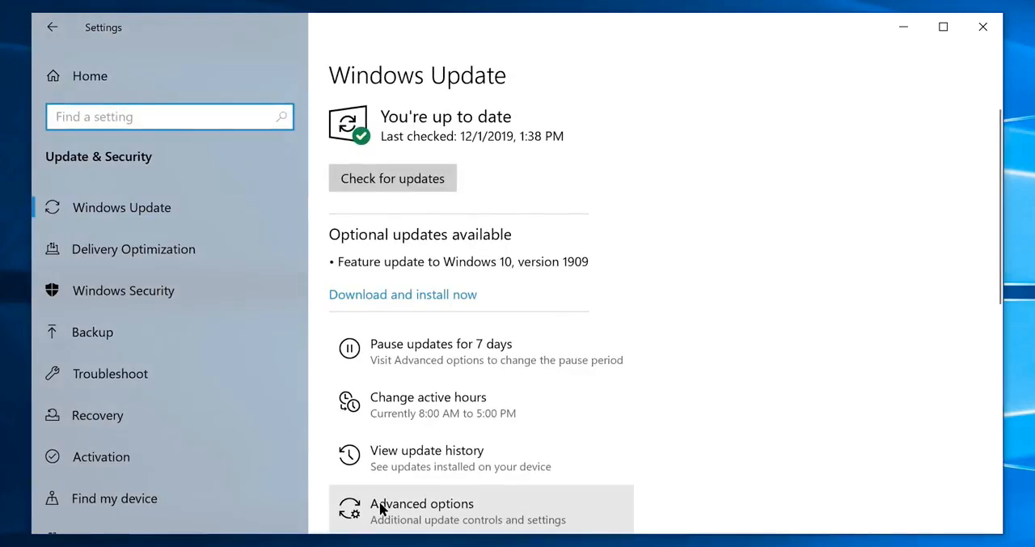
left_click(175, 189)
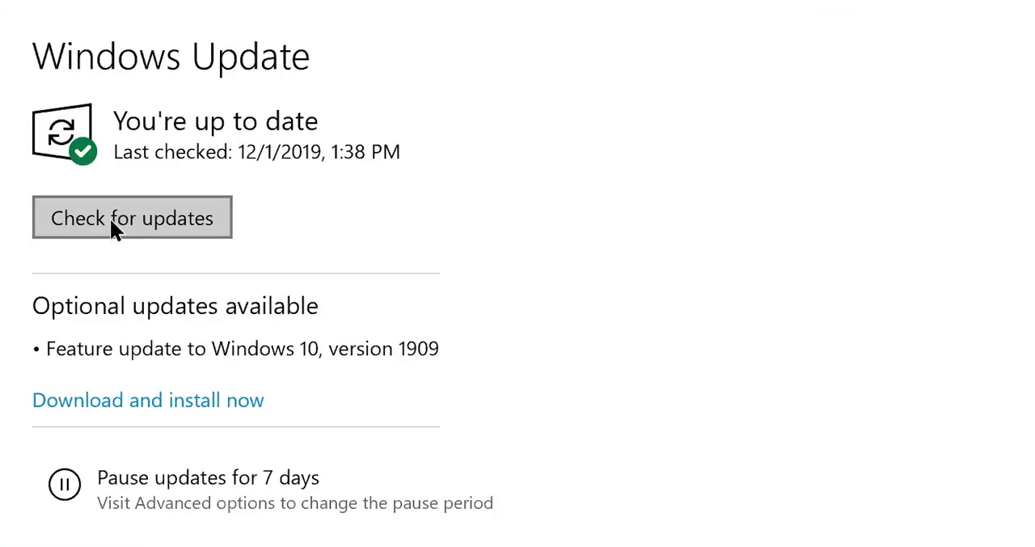
left_click(111, 223)
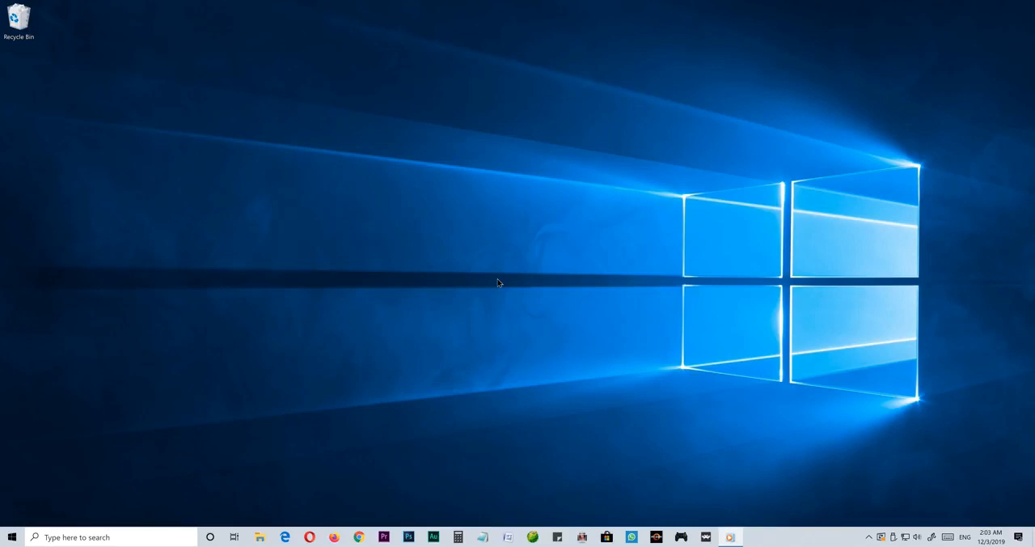
- Select Local Disk (C:) in File Explorer, search Windows for "Disk Cleanup" and start it for drive (C:)
left_click(257, 539)
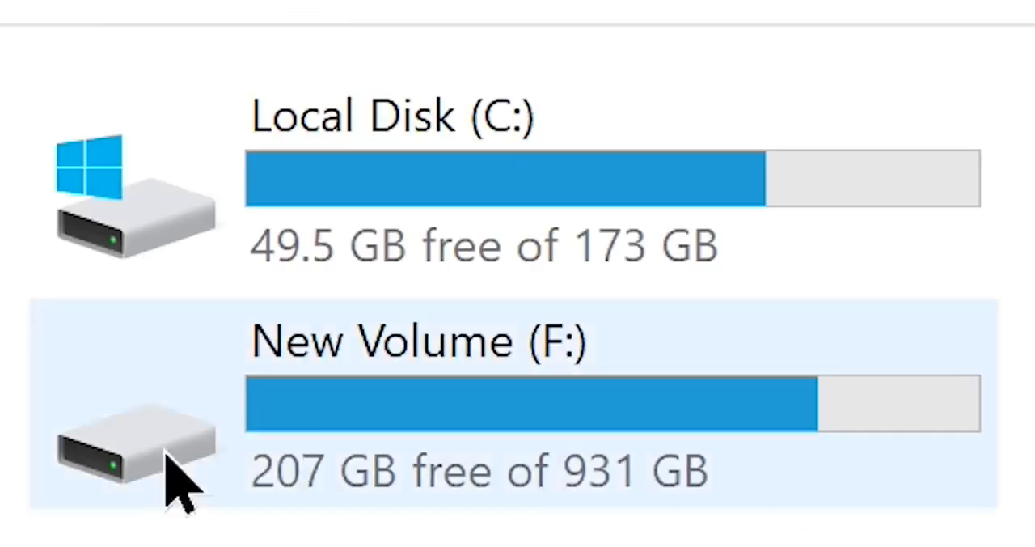
left_click(490, 289)
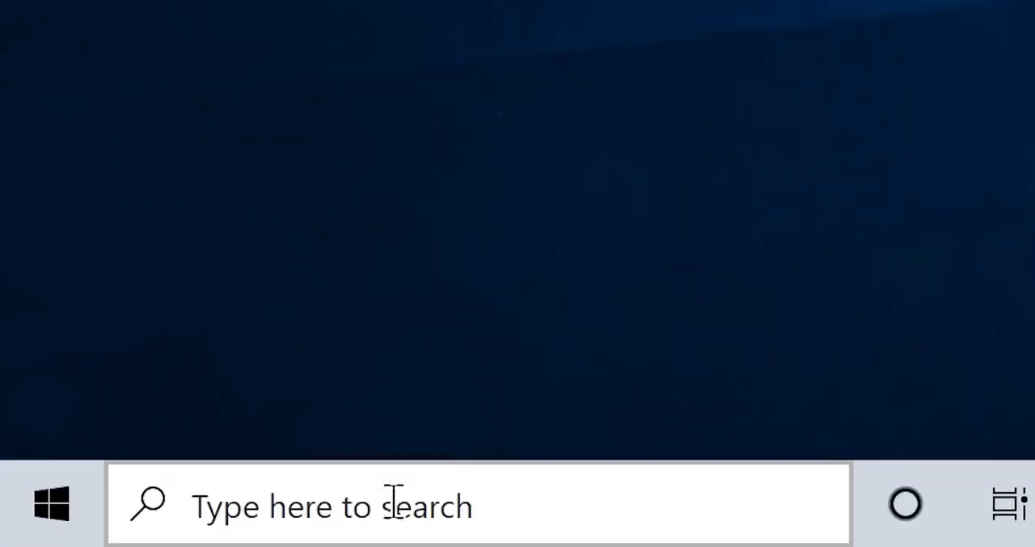
left_click(92, 537)
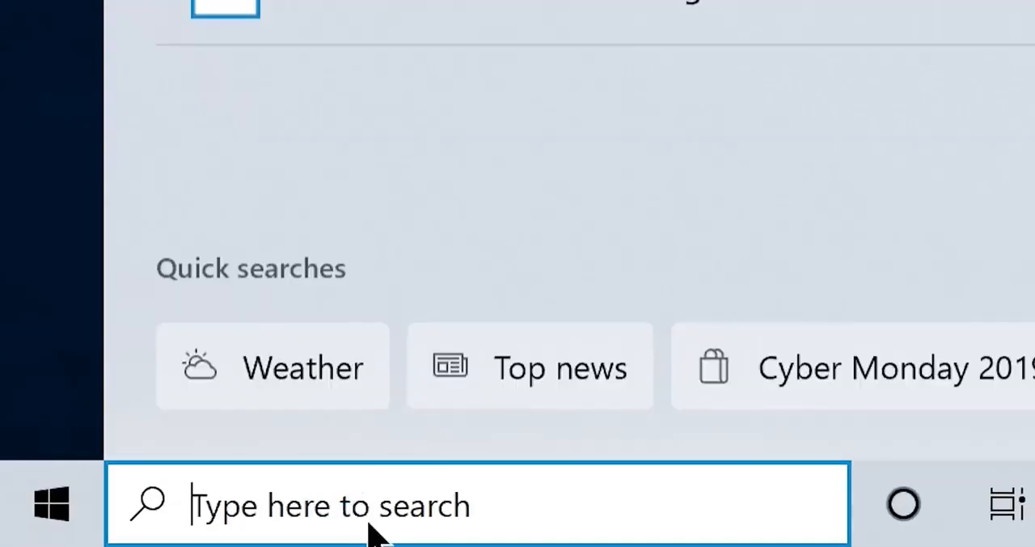
type("Disk Cleanup")
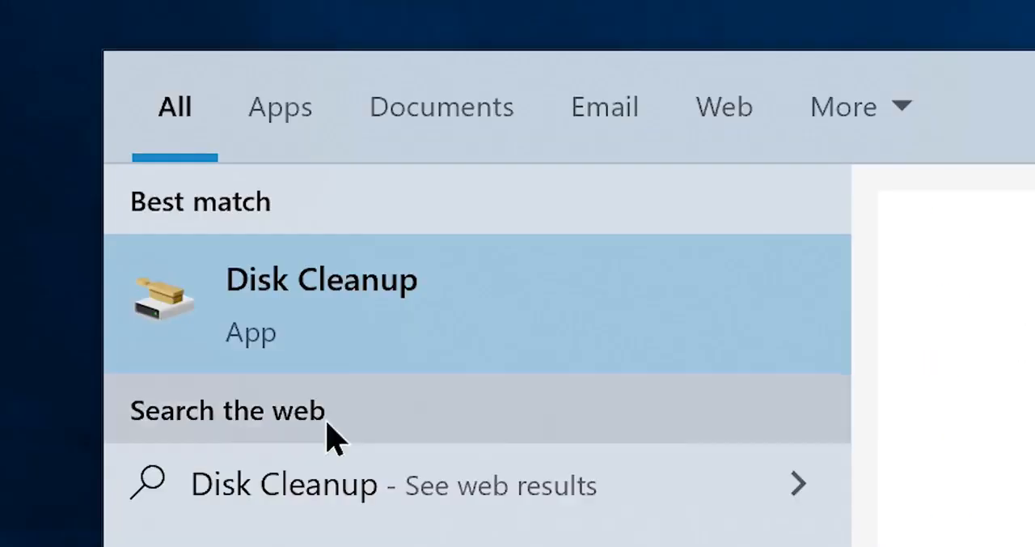
left_click(319, 342)
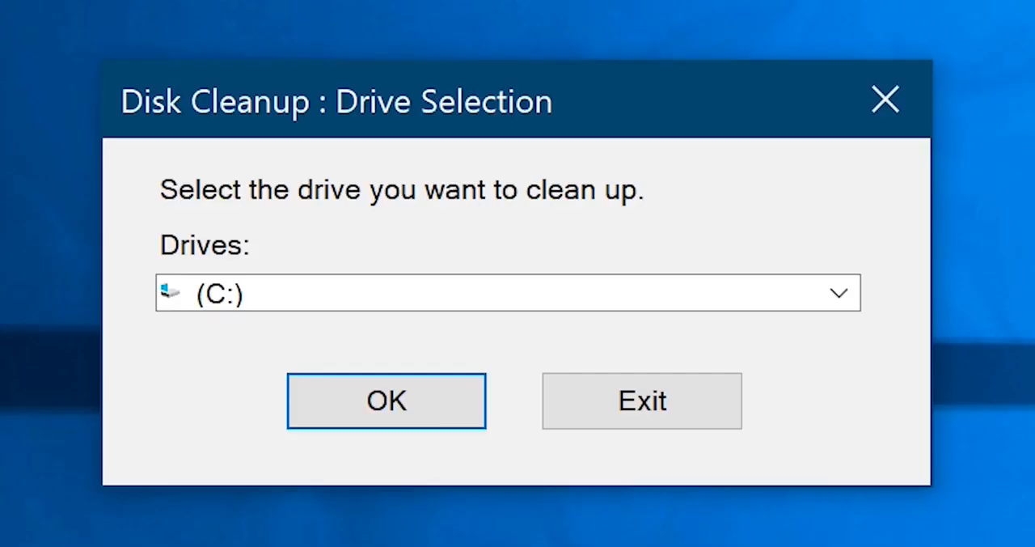
left_click(483, 284)
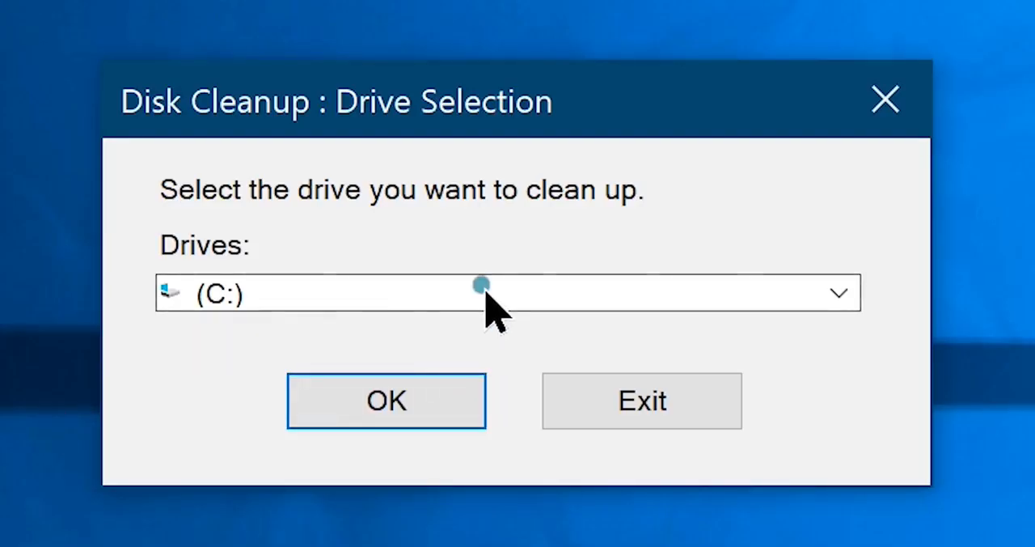
left_click(307, 356)
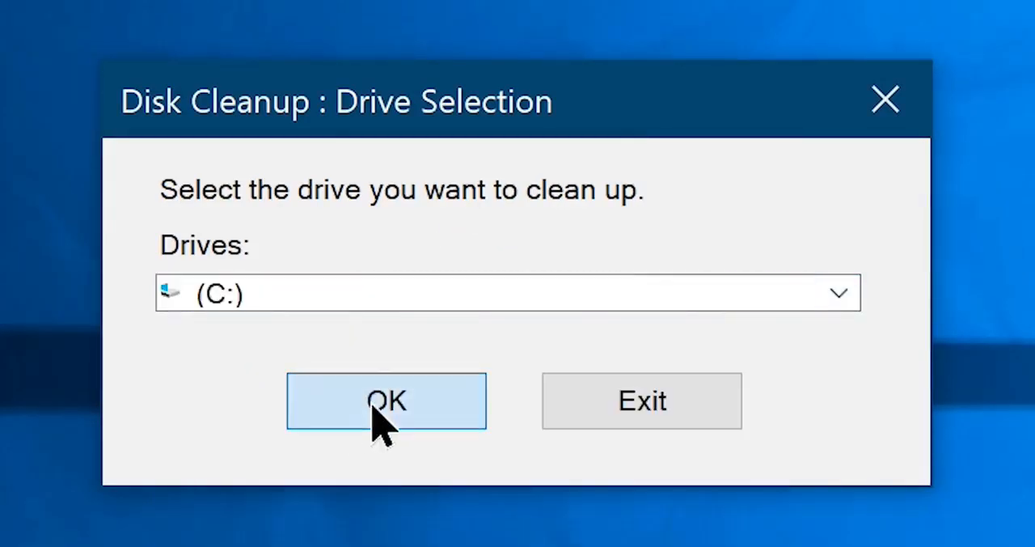
left_click(375, 406)
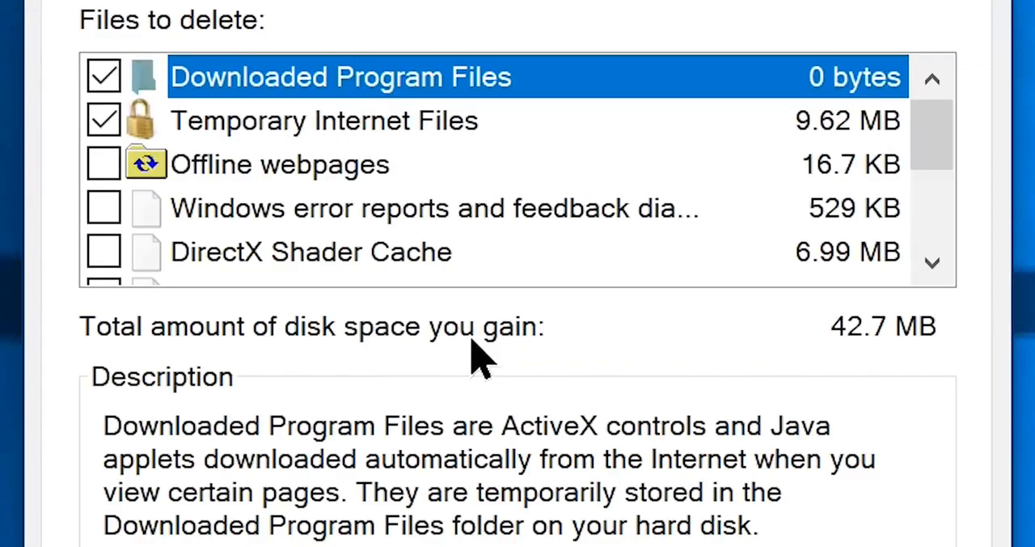
- Review the file categories in Disk Cleanup for (C:) and mark all remaining ones for deletion, including Downloads, Recycle Bin and Temporary files
left_click(329, 120)
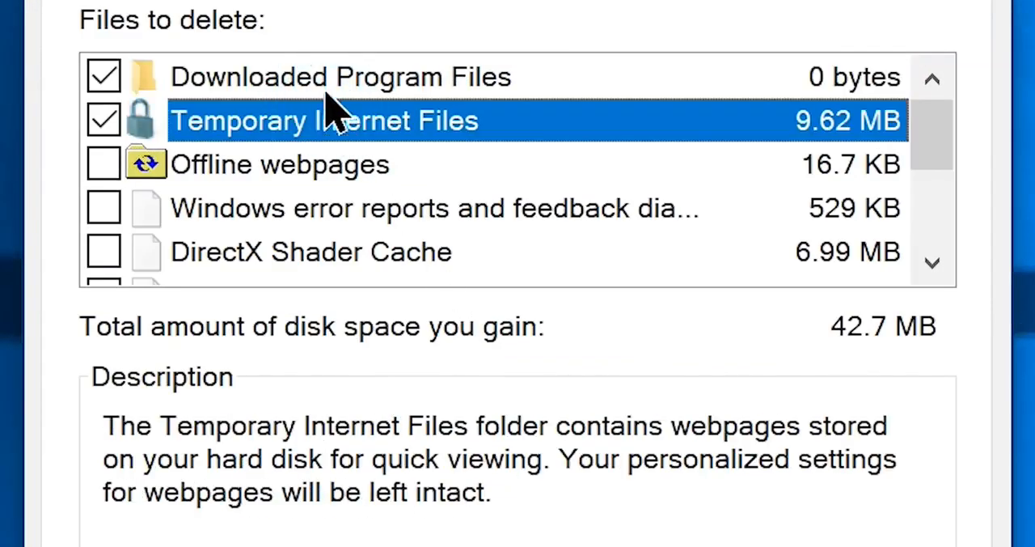
left_click(317, 80)
scroll(340, 243, "down", 2)
left_click(339, 251)
scroll(340, 271, "up", 3)
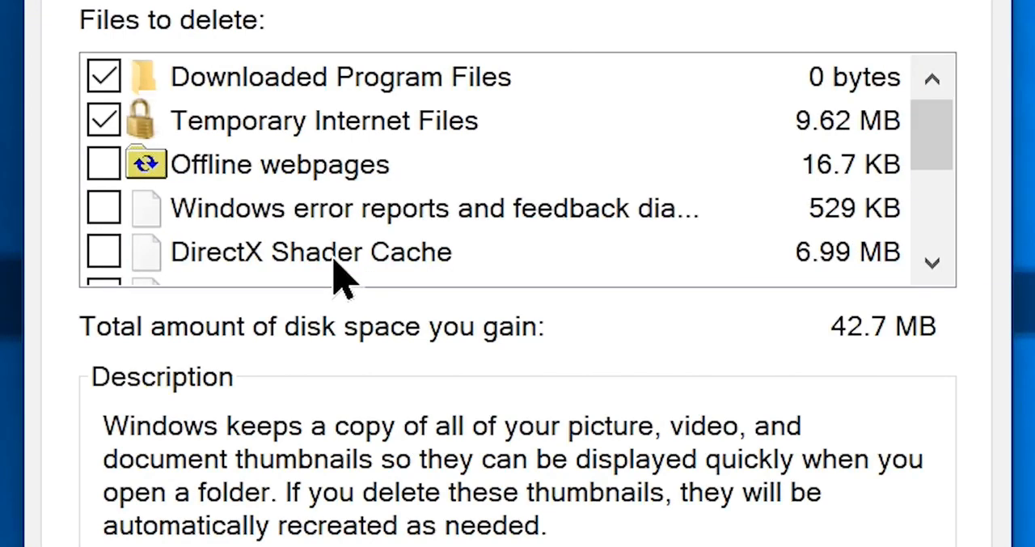
left_click(104, 164)
left_click(103, 208)
left_click(104, 252)
scroll(111, 242, "down", 2)
left_click(104, 77)
left_click(104, 121)
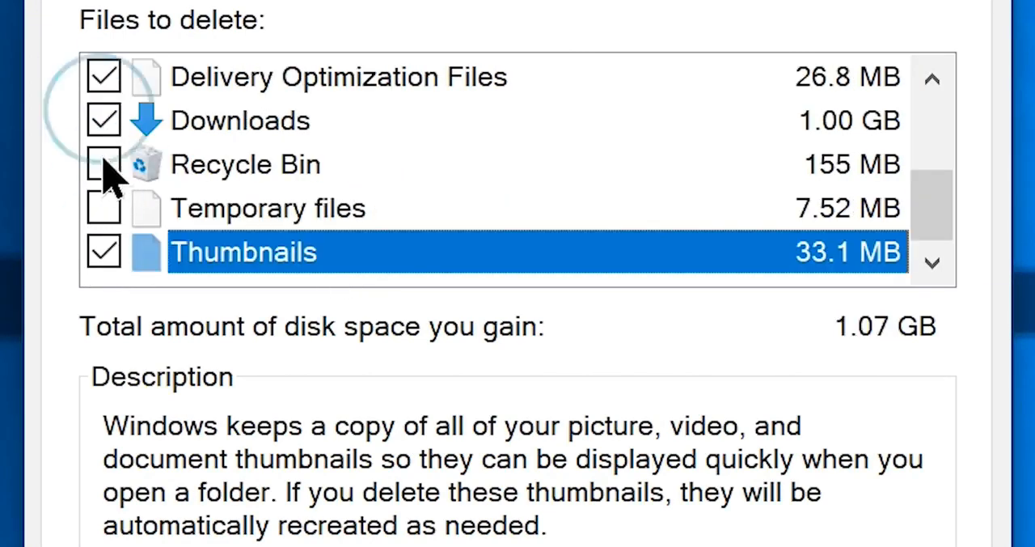
left_click(104, 164)
left_click(104, 208)
scroll(111, 214, "up", 2)
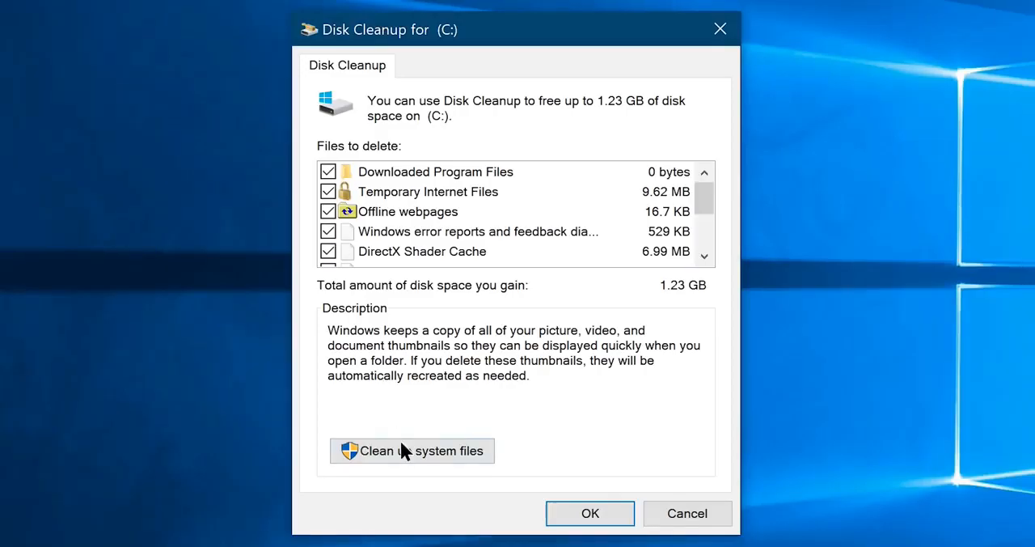
- Scan system files too and mark Windows Update Cleanup, Windows Defender Antivirus, Windows upgrade log files and Diagnostic data viewer database files for deletion
left_click(402, 450)
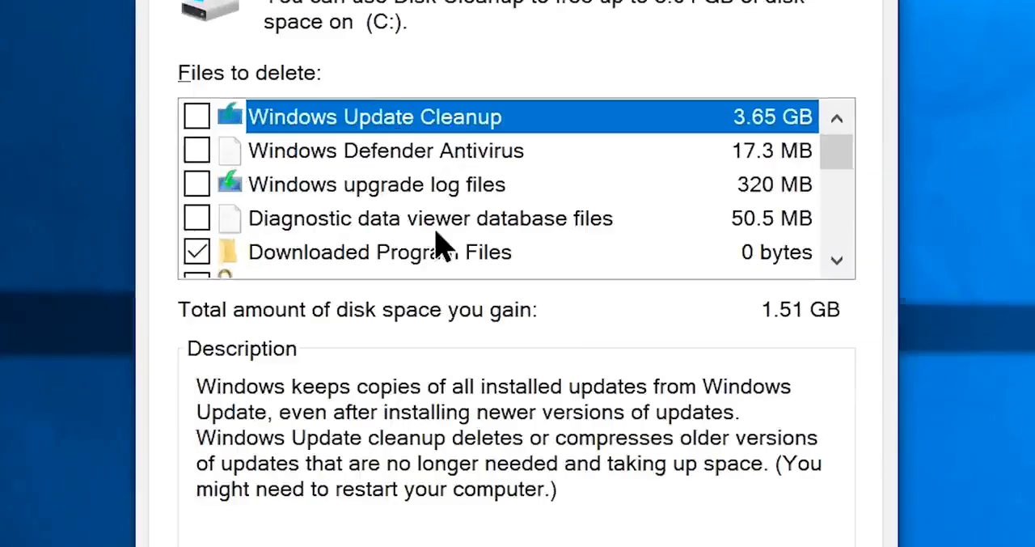
left_click(365, 123)
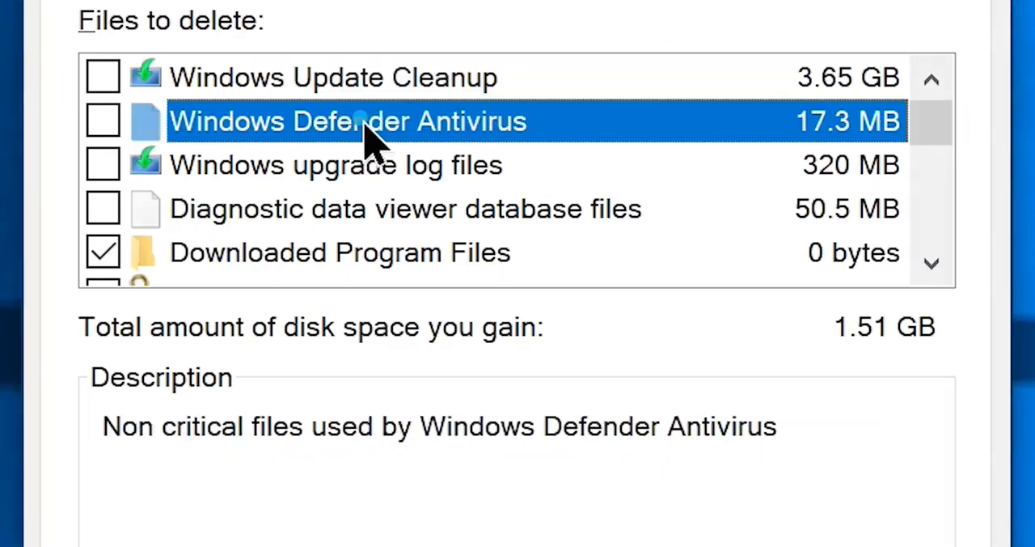
left_click(365, 166)
left_click(364, 213)
scroll(365, 214, "down", 2)
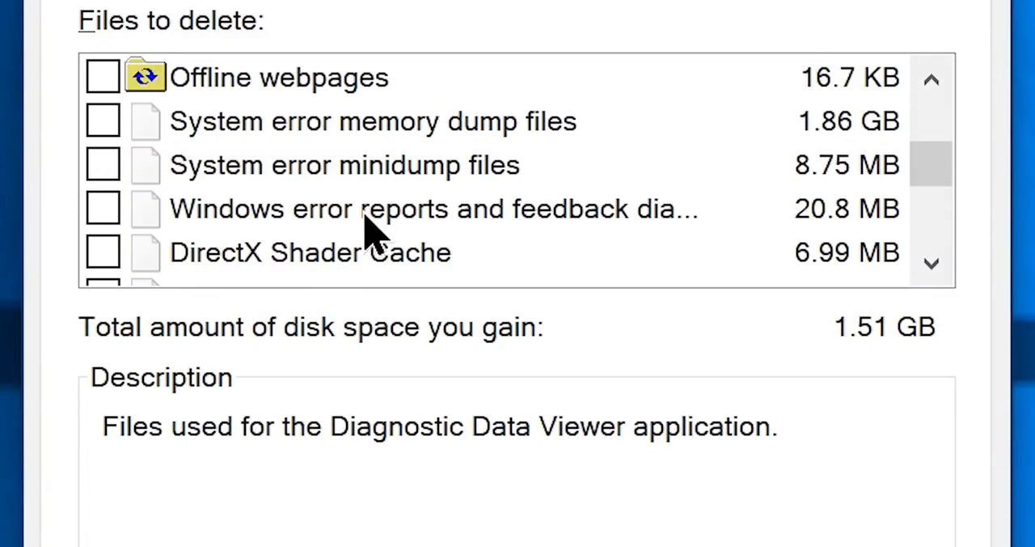
scroll(365, 213, "up", 2)
left_click(105, 79)
left_click(103, 121)
left_click(103, 165)
left_click(103, 208)
- Mark the remaining categories, including Offline webpages and System error memory dump files, and permanently delete all marked files
scroll(103, 208, "down", 1)
left_click(103, 208)
left_click(103, 252)
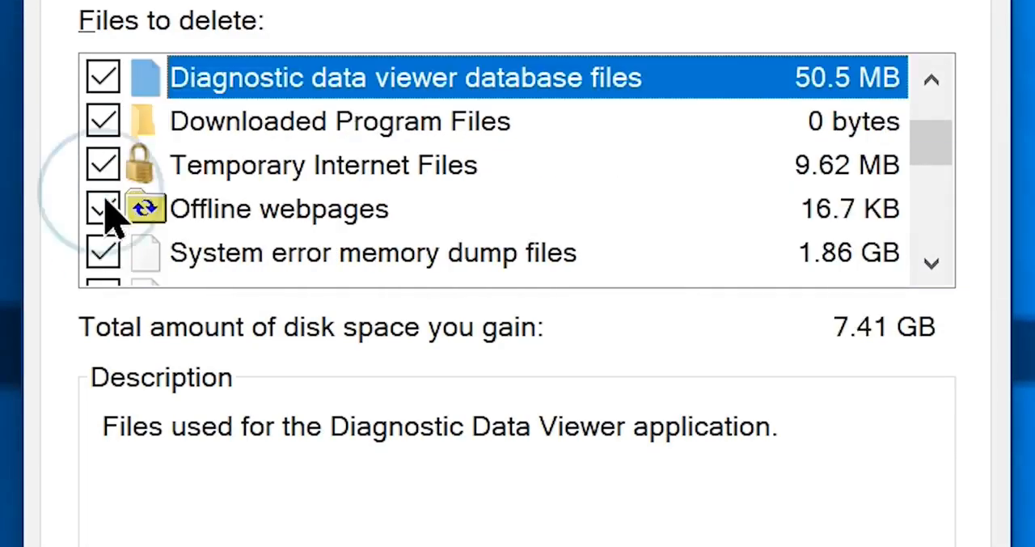
left_click(101, 130)
left_click(102, 165)
left_click(103, 210)
left_click(103, 251)
scroll(103, 251, "down", 1)
left_click(103, 252)
left_click(99, 211)
scroll(99, 213, "up", 4)
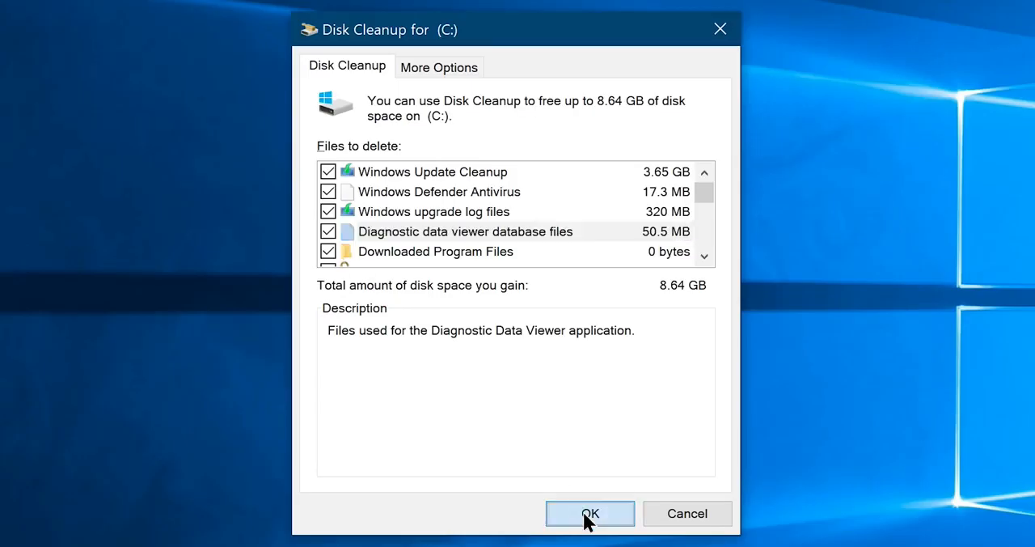
left_click(588, 517)
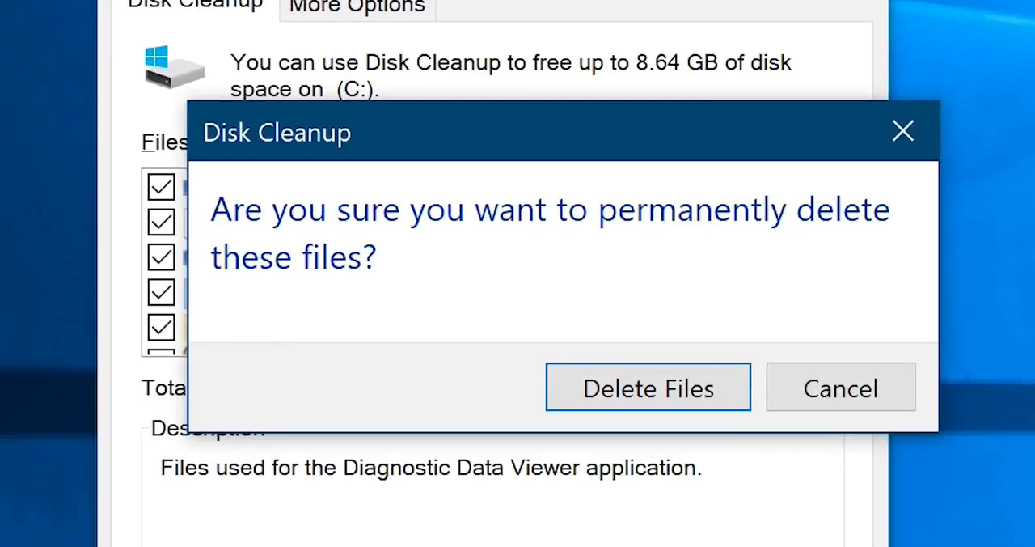
left_click(639, 422)
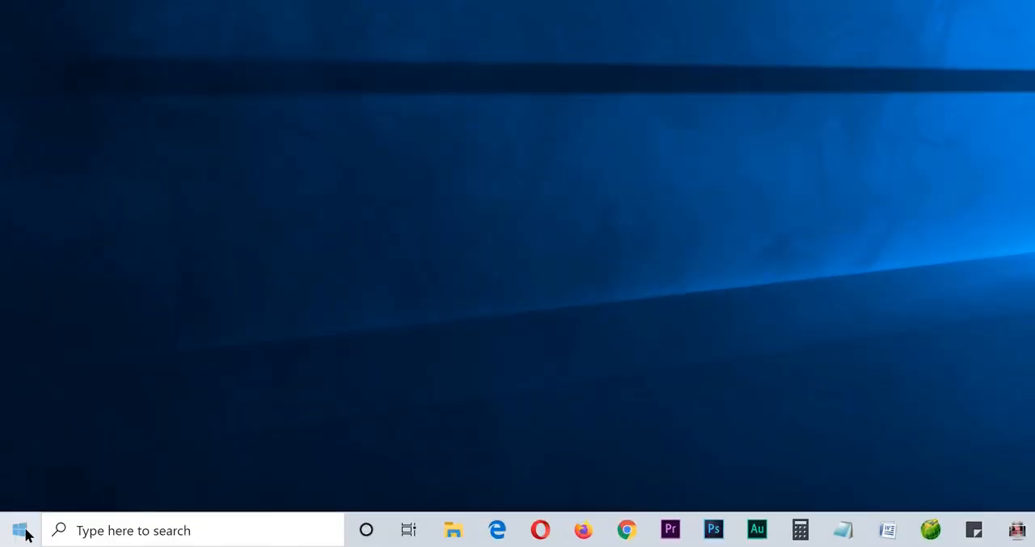
- Open the Registry Editor by running the regedit command
right_click(16, 535)
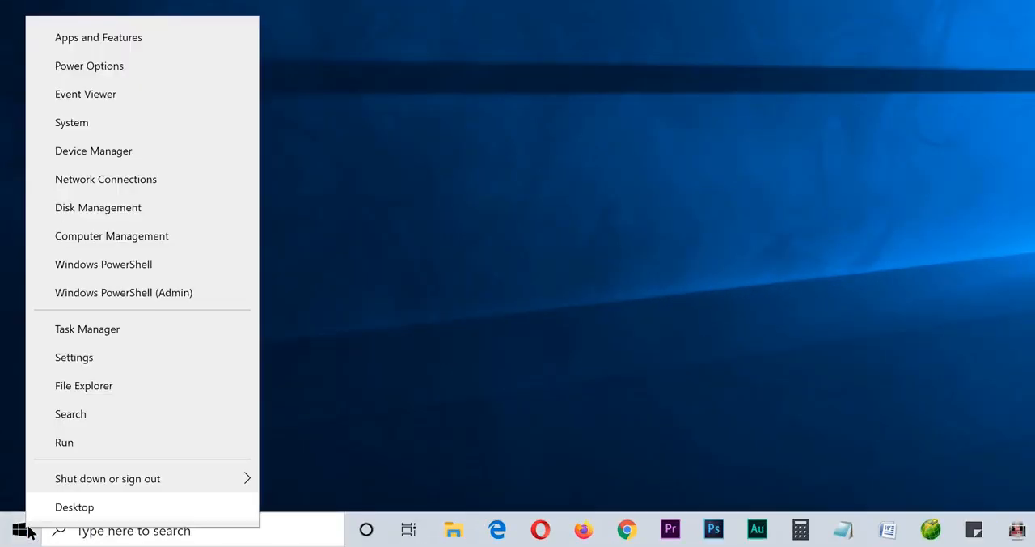
left_click(64, 445)
key("BackSpace")
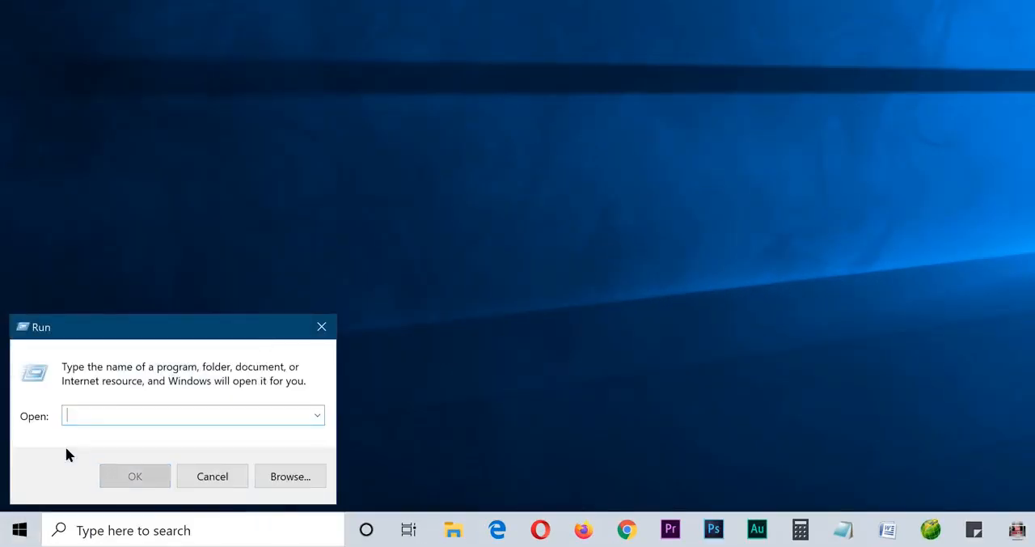
type("regedit")
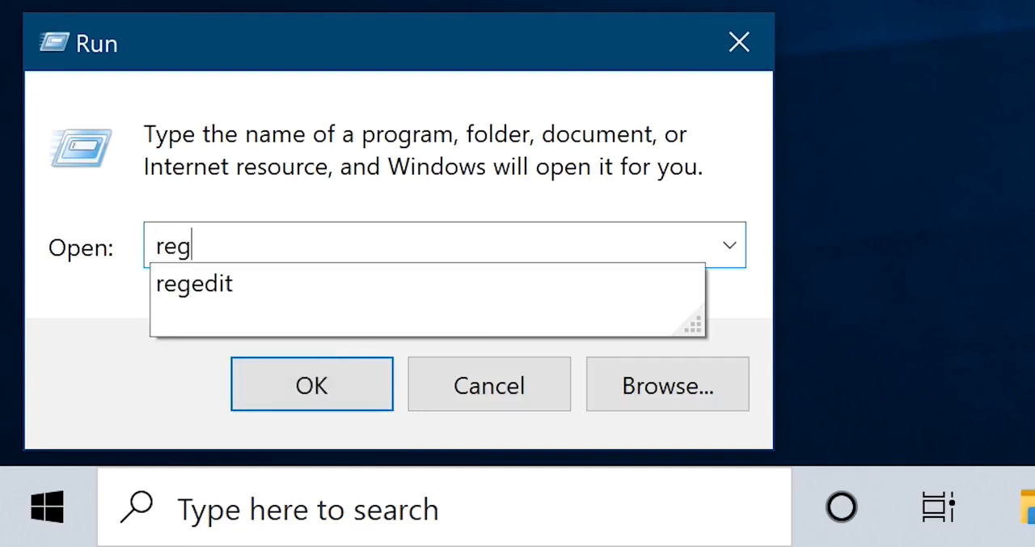
left_click(287, 387)
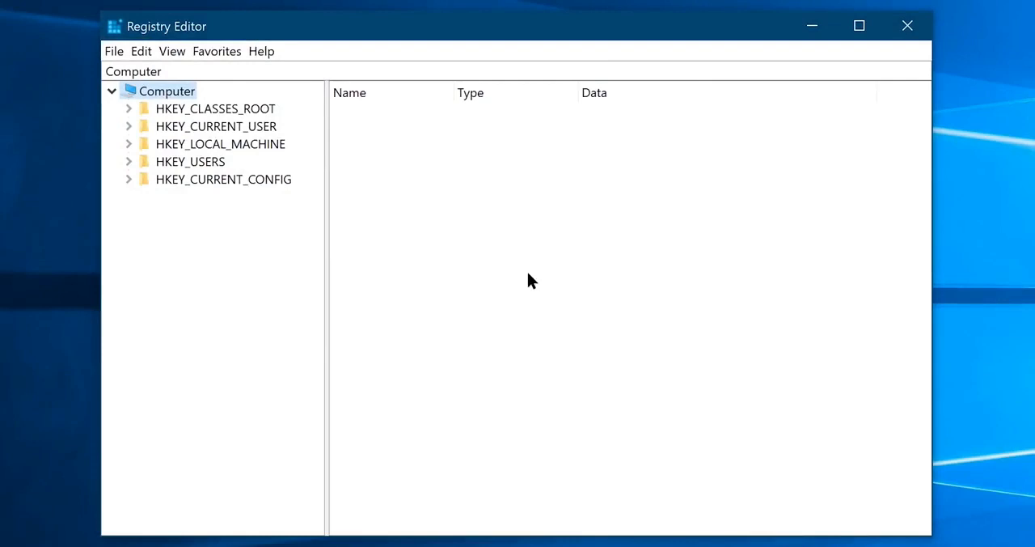
- Set the WaitToKillServiceTimeout value under HKEY_LOCAL_MACHINE\SYSTEM\CurrentControlSet\Control to 2000
double_click(269, 144)
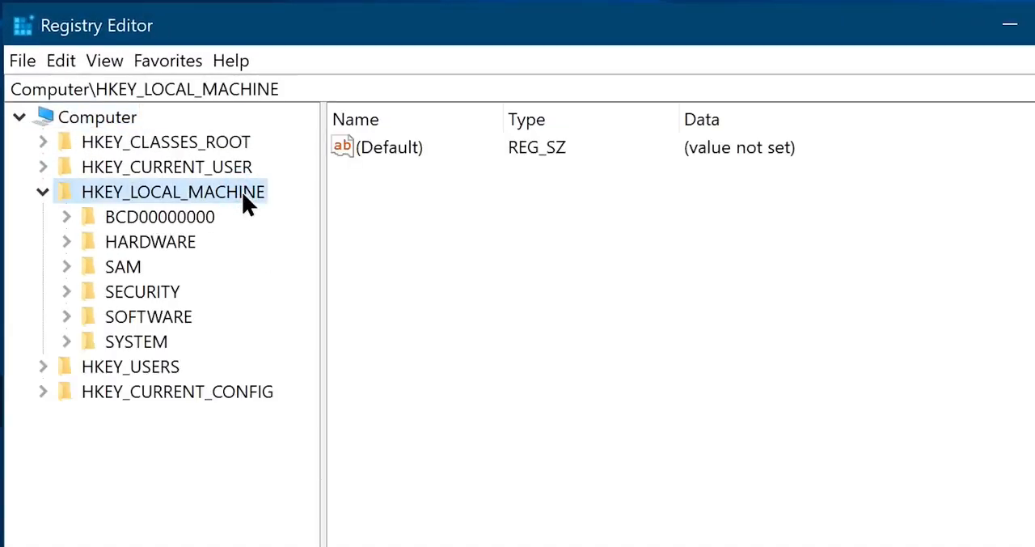
double_click(136, 340)
double_click(136, 341)
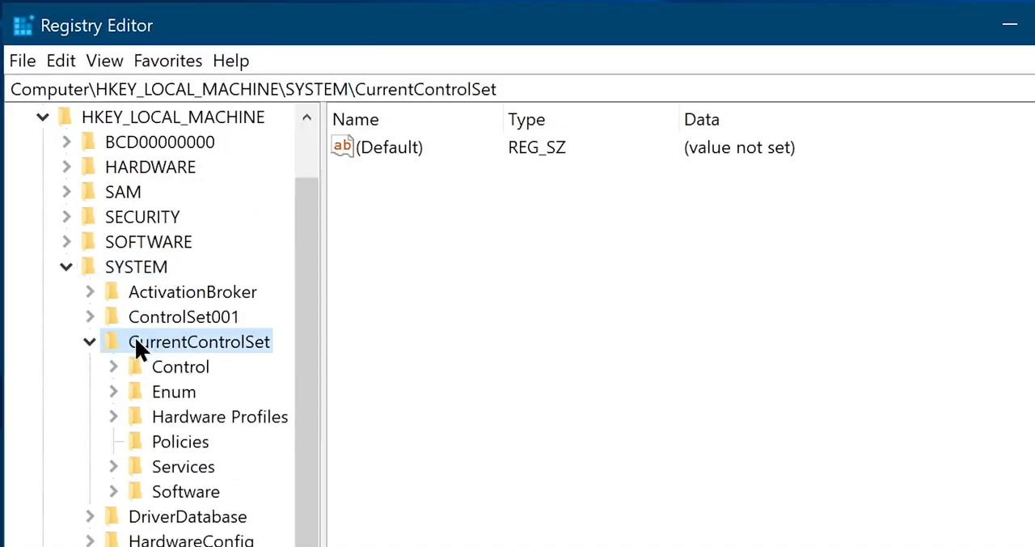
double_click(158, 366)
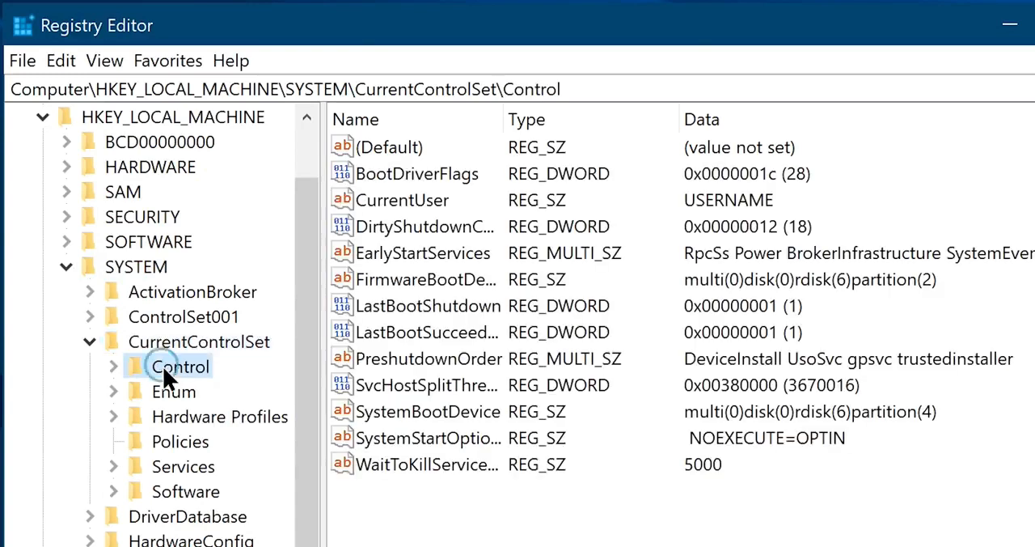
double_click(446, 467)
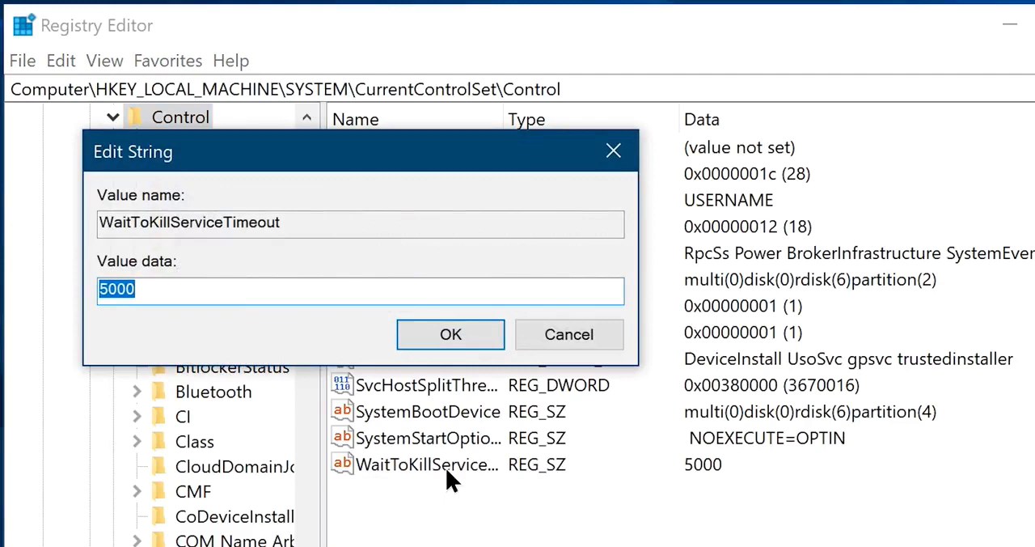
type("2000")
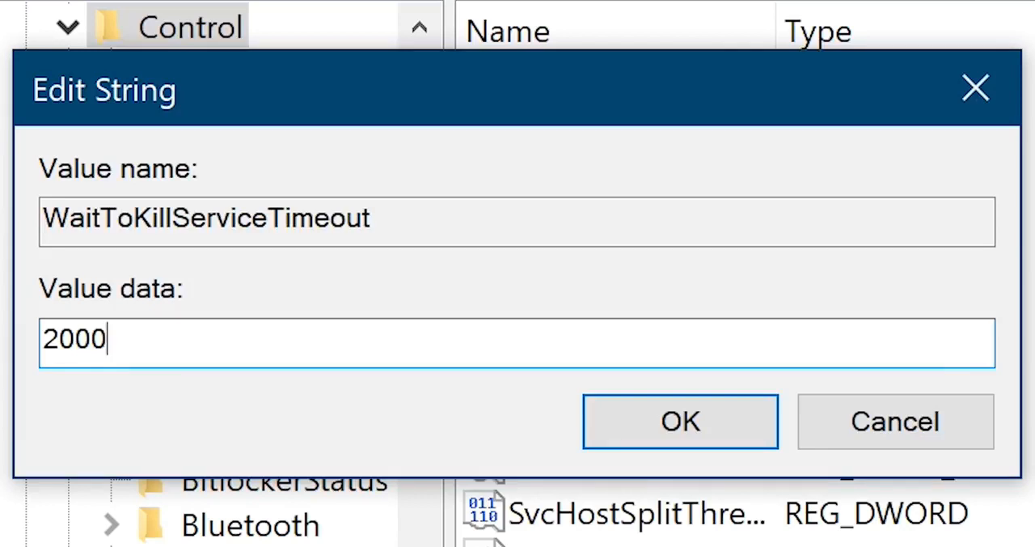
left_click(656, 439)
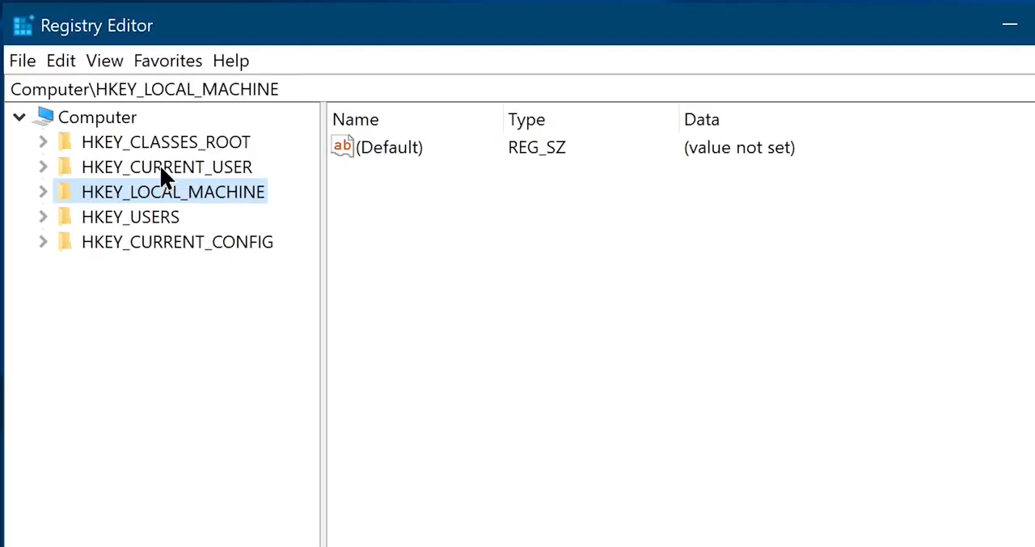
- Create a string value named WayToKillAppTimeOut under HKEY_CURRENT_USER\Control Panel\Desktop and set its data to 2000
double_click(161, 170)
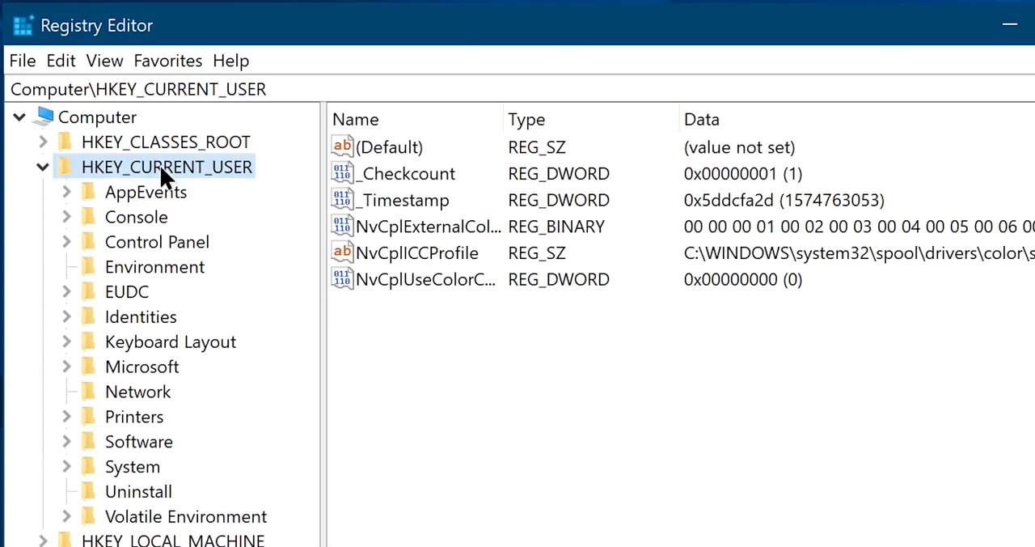
double_click(148, 244)
left_click(161, 391)
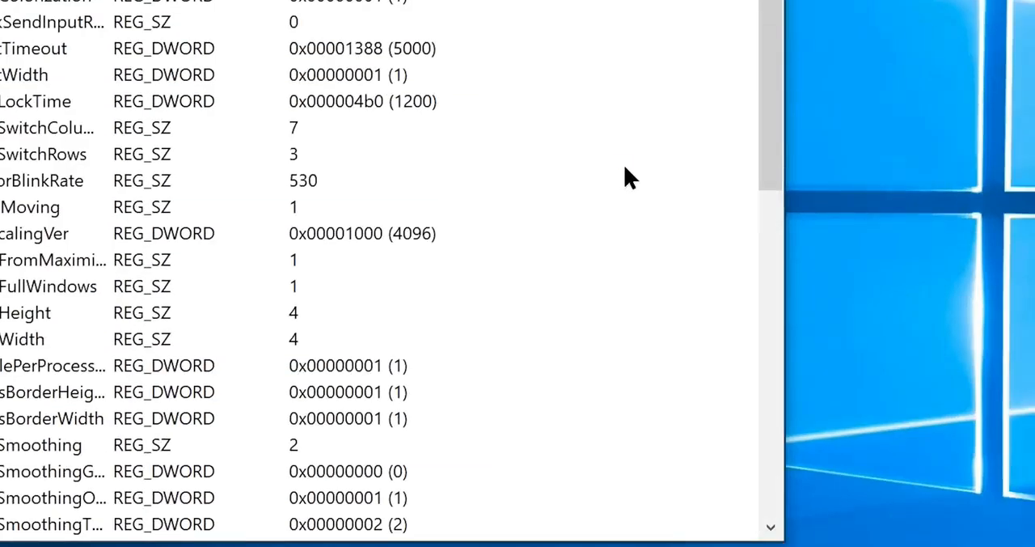
right_click(1022, 367)
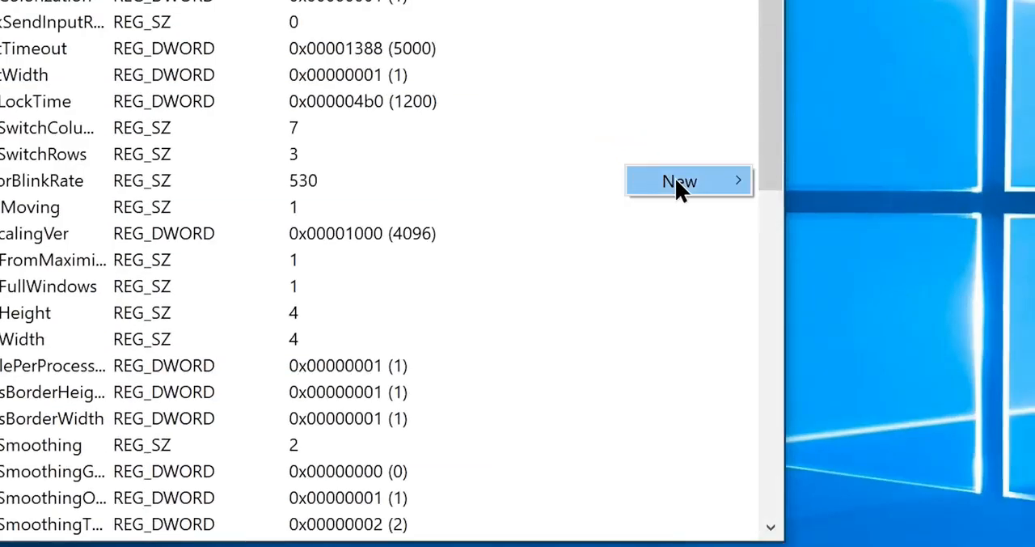
mouse_move(676, 179)
left_click(813, 217)
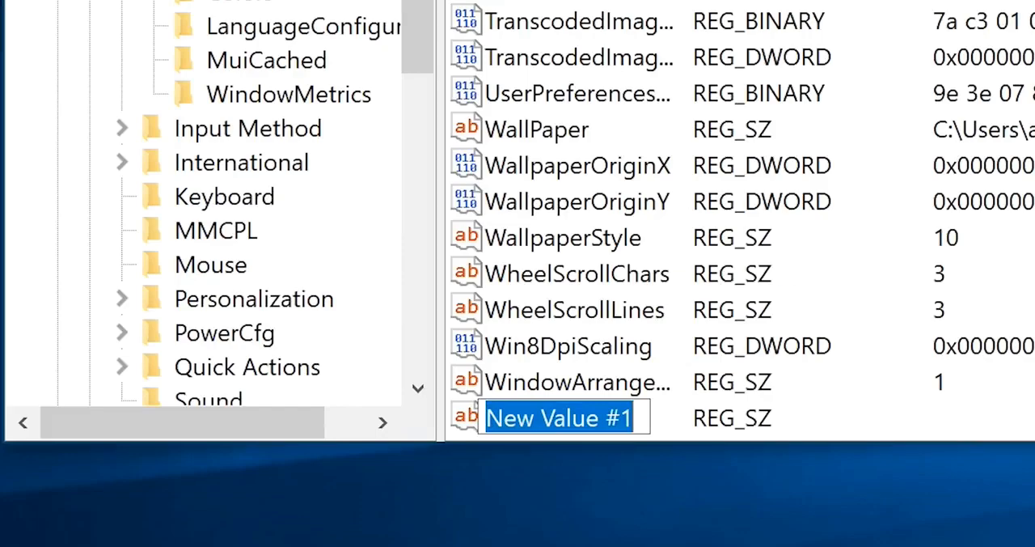
type("WayToKillAppTimeOut")
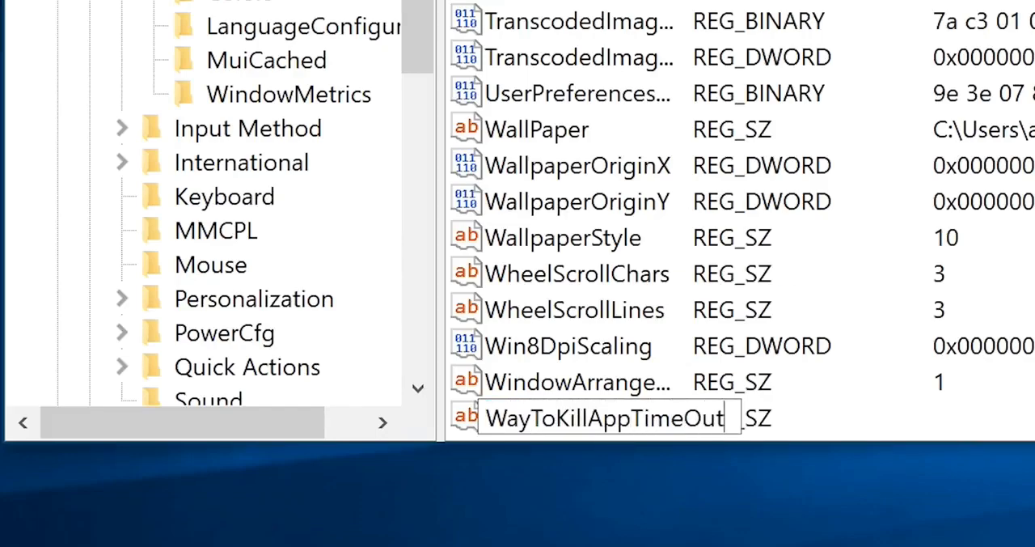
key("Return")
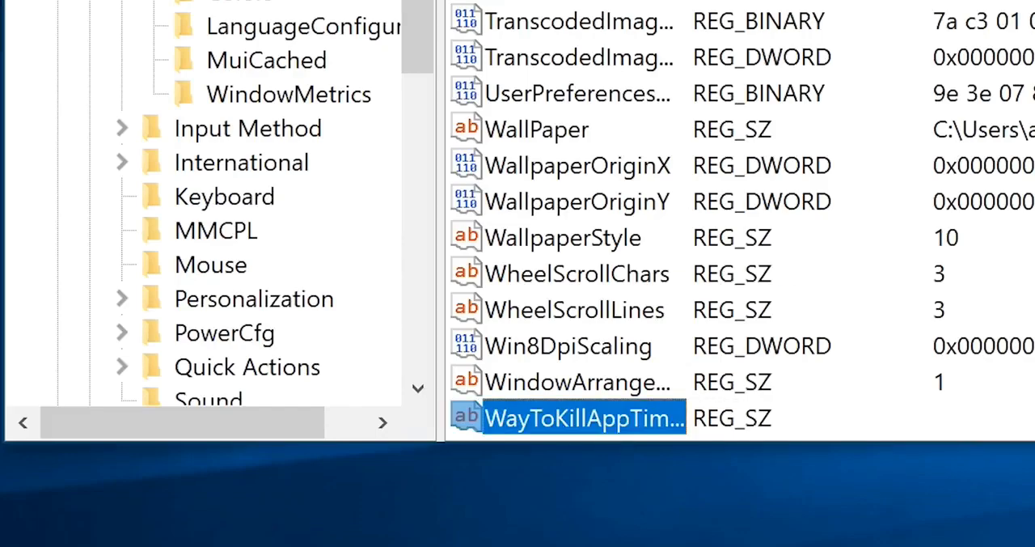
key("Return")
type("2000")
key("Return")
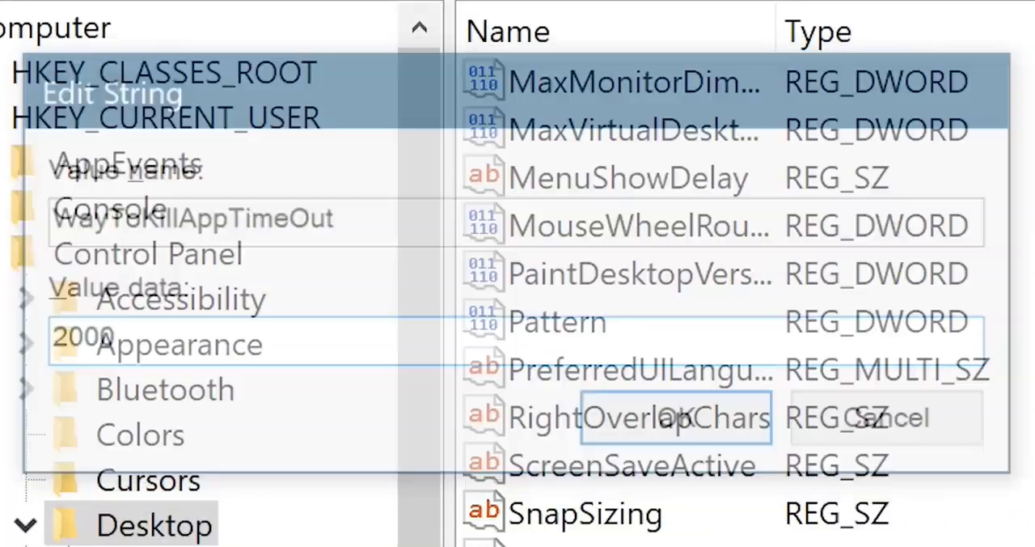
- Add a string value named HungAppTimeOut to the Desktop key and set its data to 2000
right_click(620, 189)
mouse_move(648, 202)
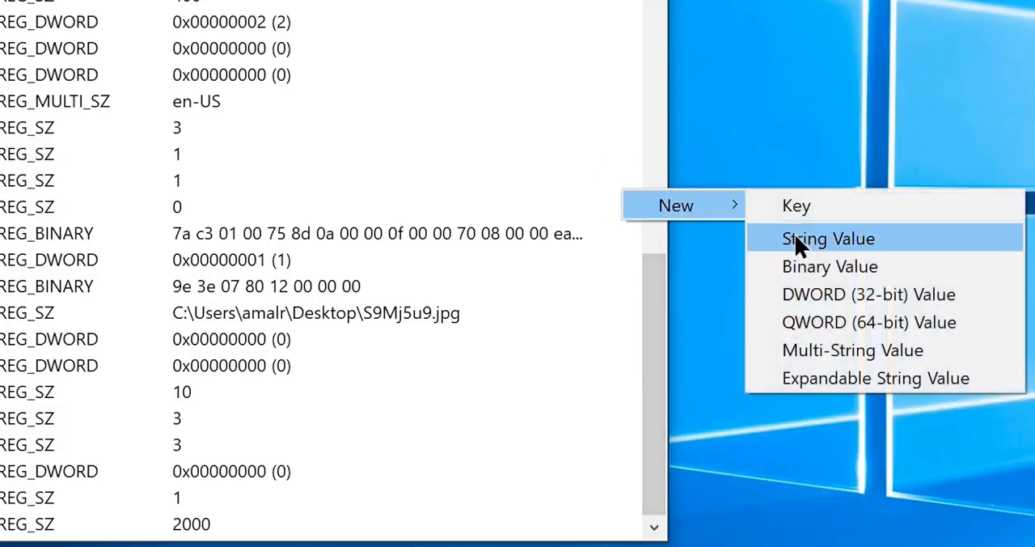
left_click(795, 237)
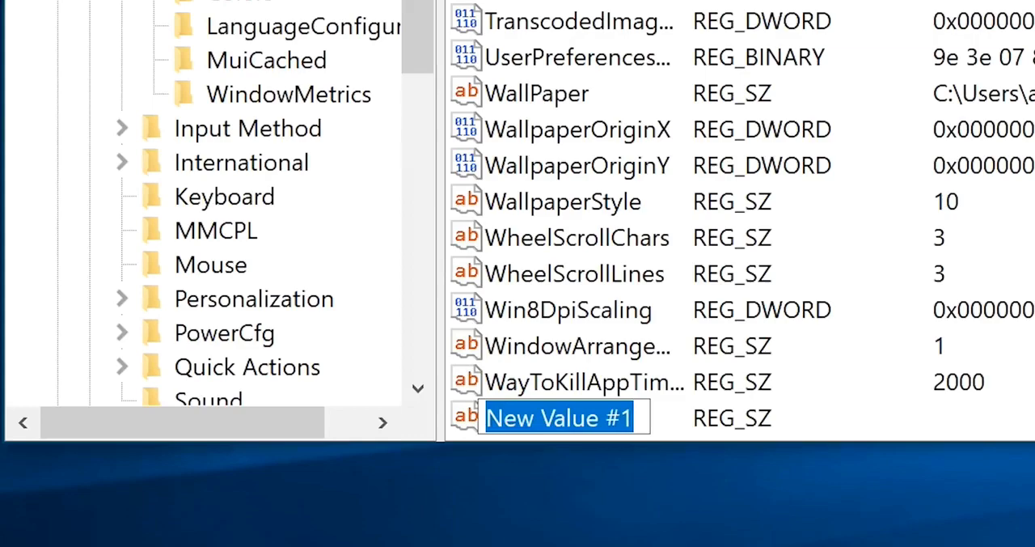
type("Hun")
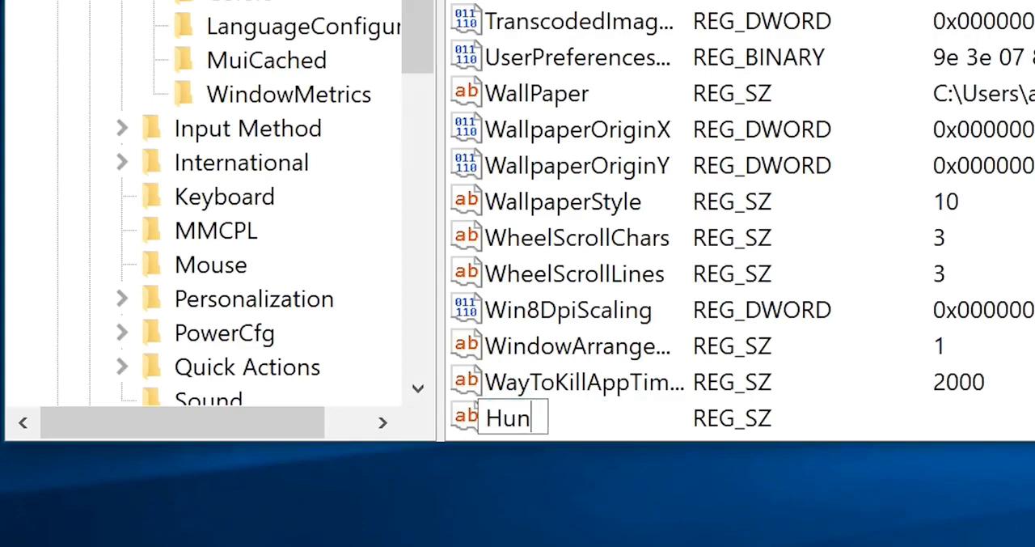
type("gAppTimeOut")
key("Return")
key("Return")
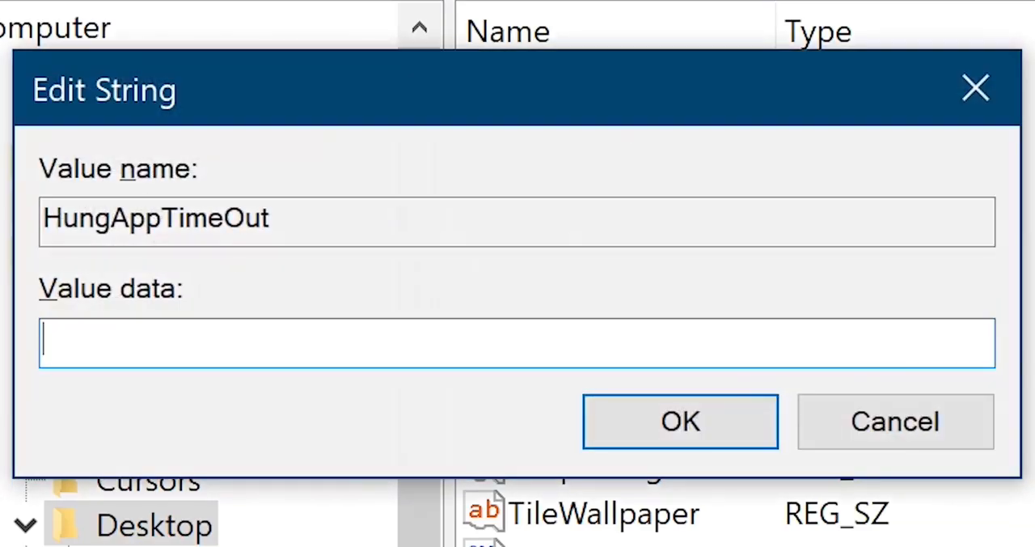
type("2000")
left_click(721, 436)
- Add a string value named AutoEndTasks with data 1 to the Desktop key and close the Registry Editor
right_click(634, 341)
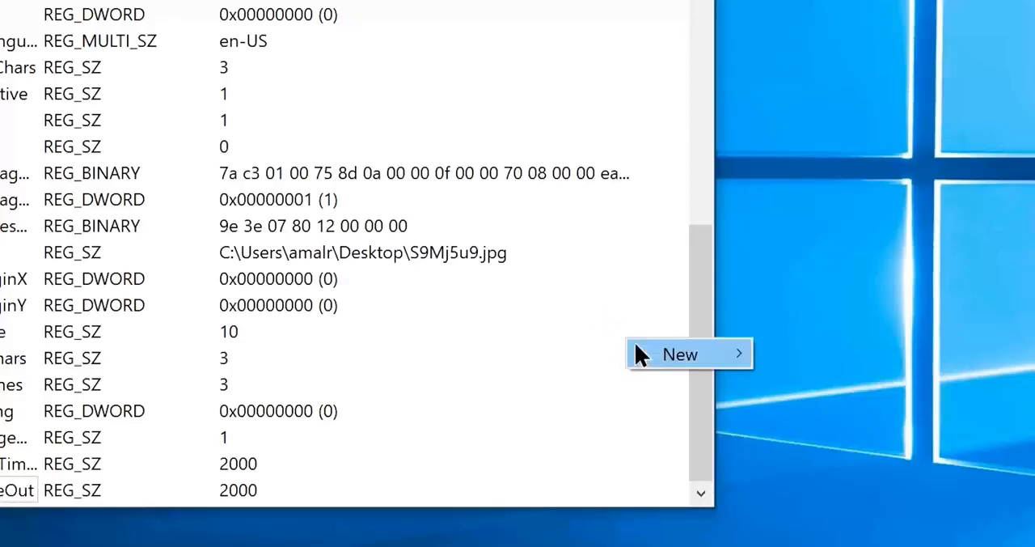
mouse_move(712, 351)
left_click(834, 389)
type("AutoEndTasks")
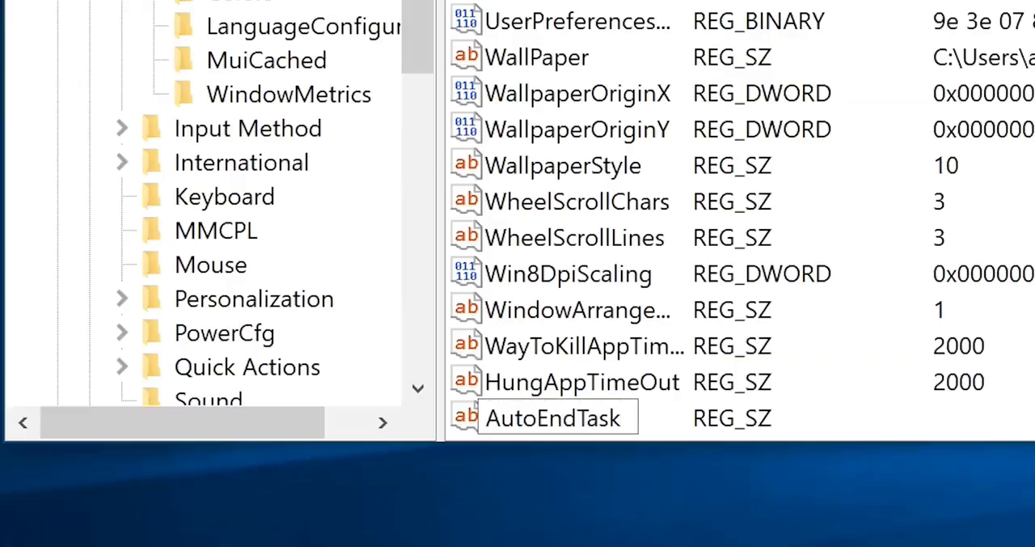
key("Return")
key("Return")
type("1")
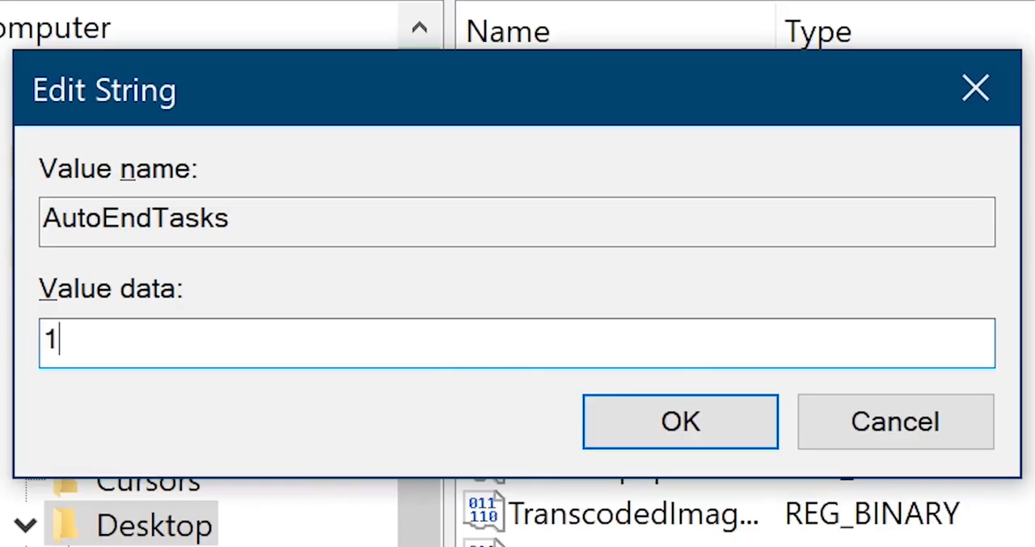
left_click(684, 424)
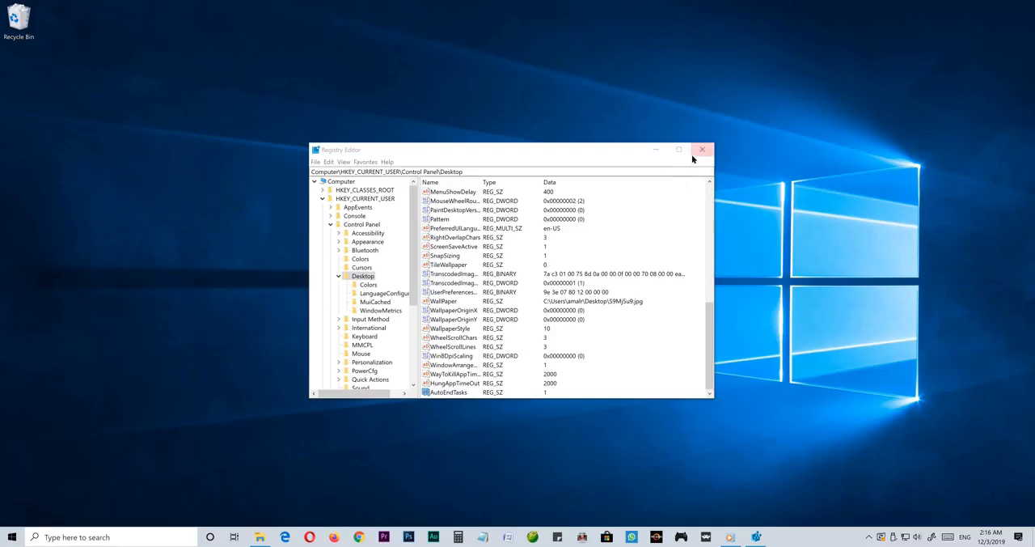
left_click(697, 153)
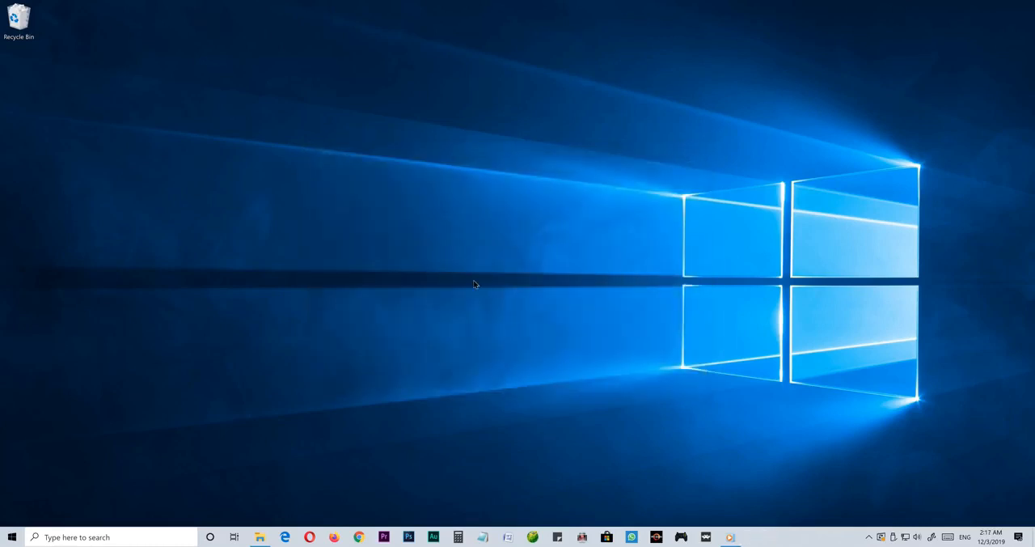